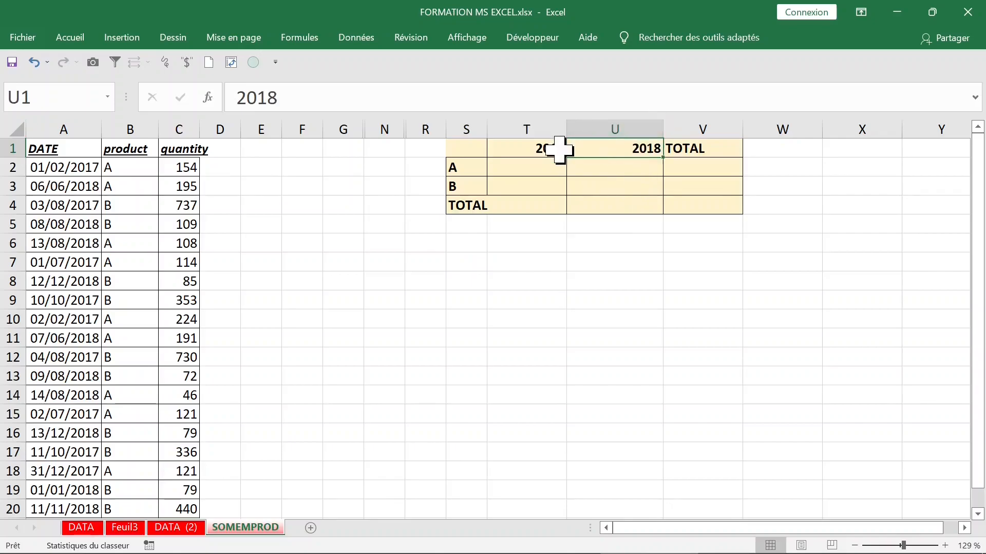
Widen the quantity column C to fit its contents
{"action": "left_click", "coordinate": [71, 123]}
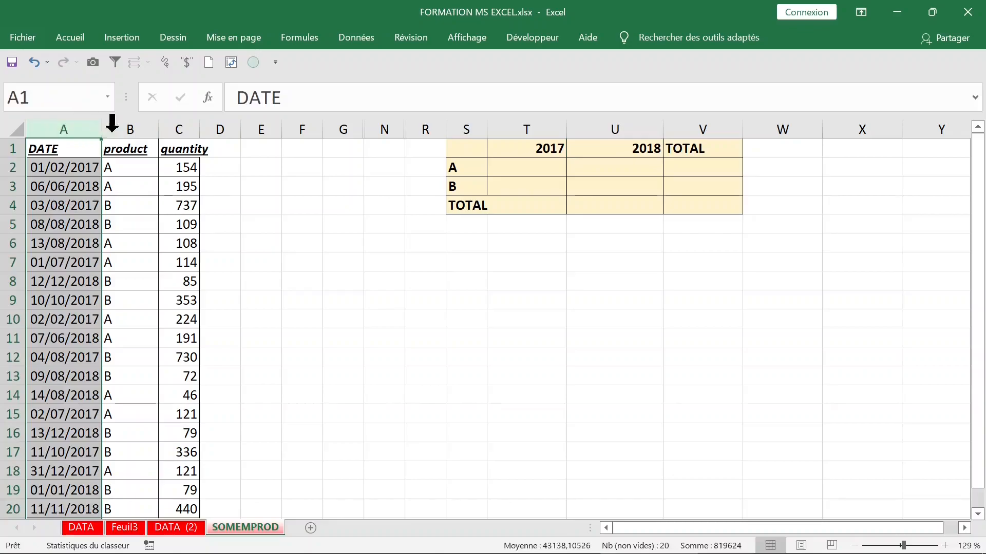
{"action": "left_click", "coordinate": [136, 125]}
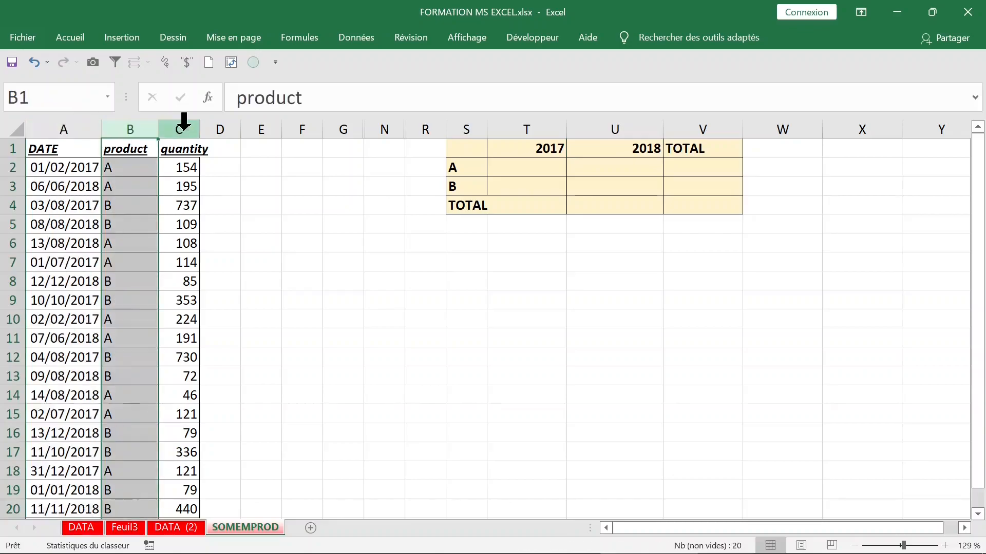
{"action": "left_click", "coordinate": [184, 124]}
{"action": "double_click", "coordinate": [202, 129]}
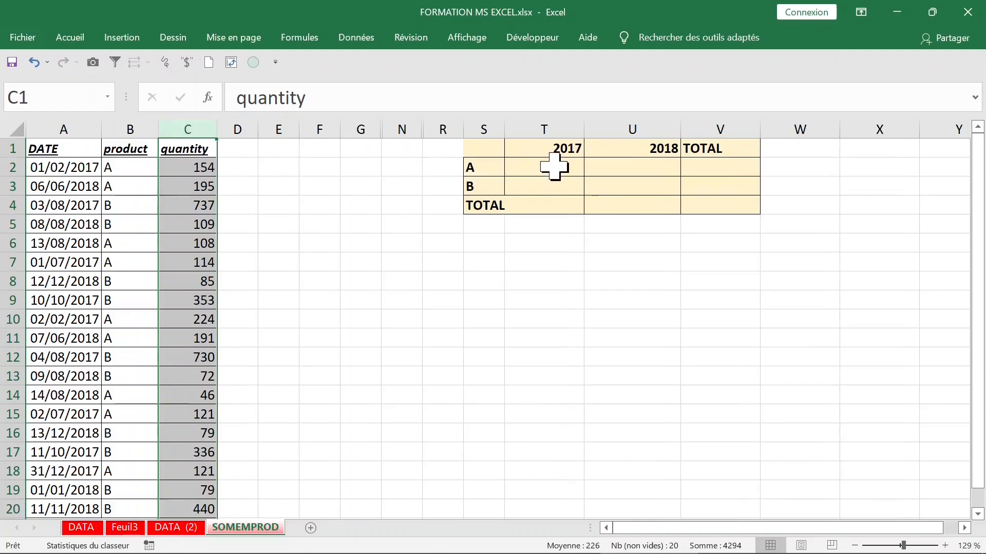
{"action": "left_click", "coordinate": [548, 169]}
{"action": "left_click", "coordinate": [473, 172]}
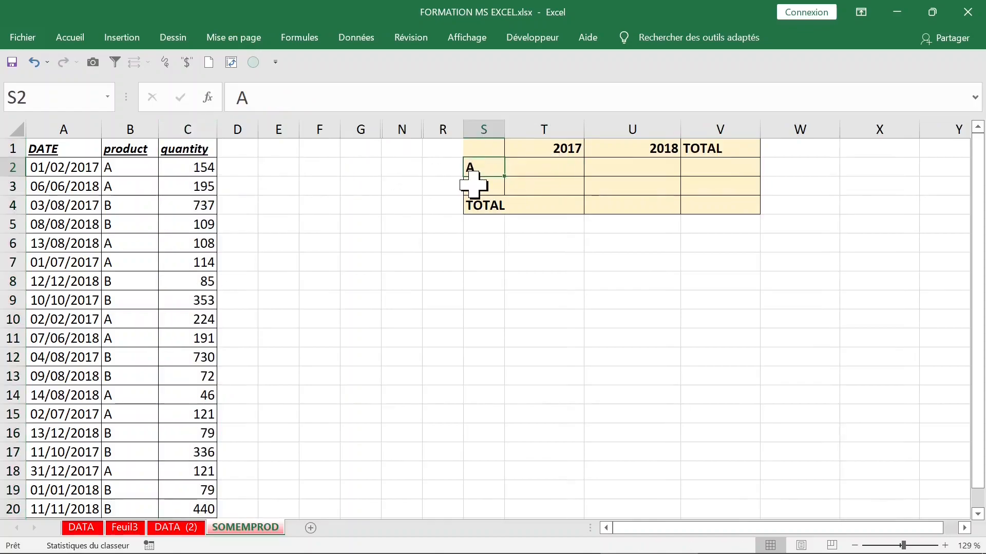
{"action": "key", "text": "Down"}
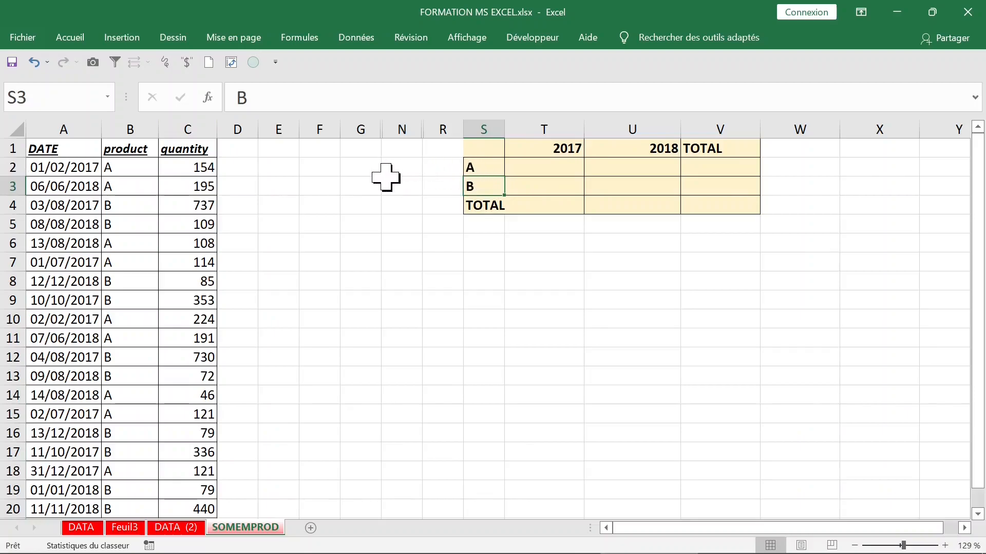
Enter the header "B?" in cell D1, next to the quantity header
{"action": "left_click", "coordinate": [245, 149]}
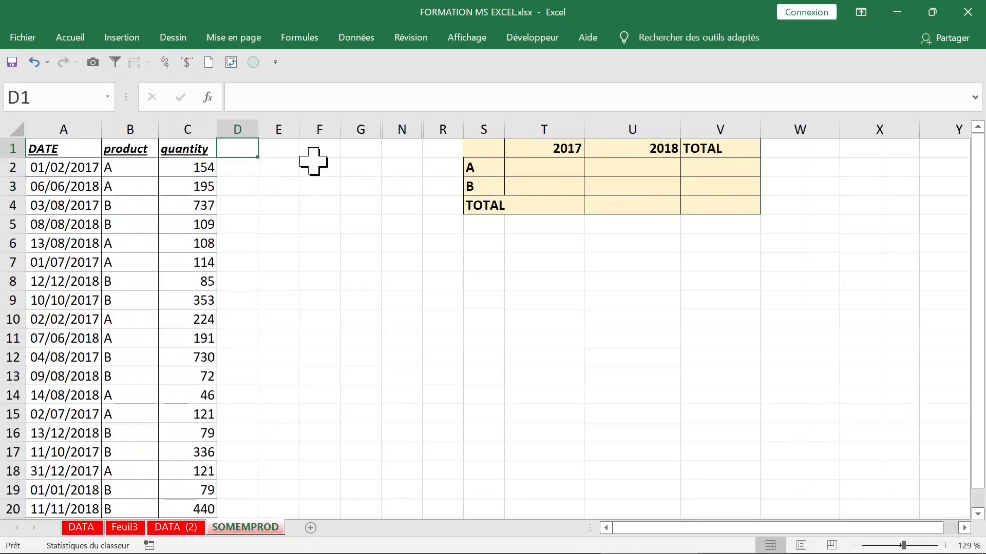
{"action": "type", "text": "B,"}
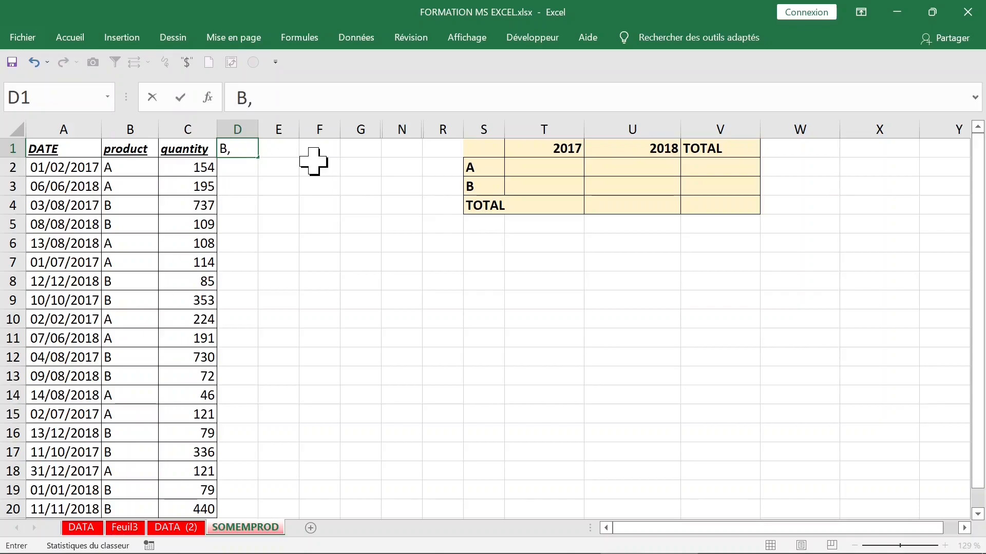
{"action": "type", "text": "?"}
{"action": "key", "text": "Return"}
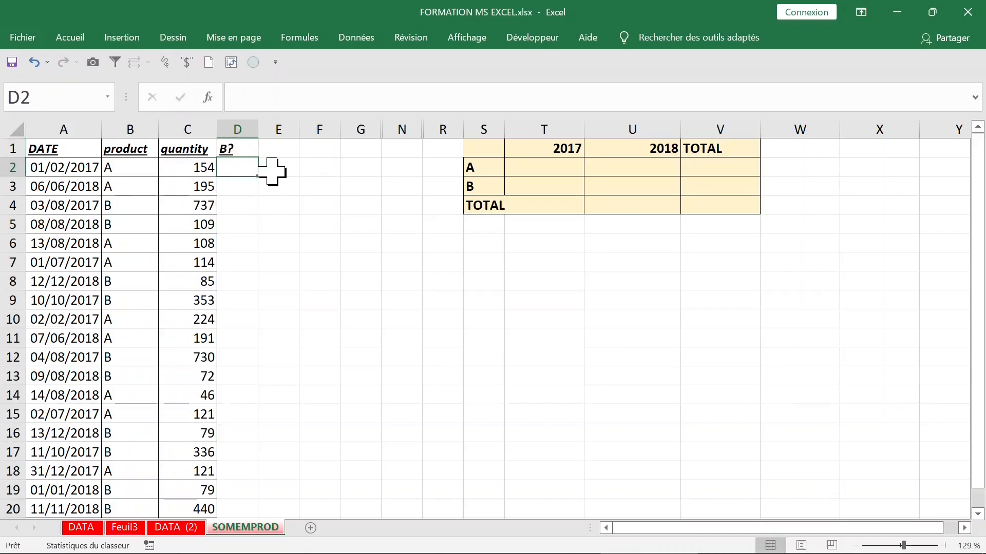
Enter =B2="B" in D2 to test for product B and fill it down to row 20
{"action": "type", "text": "="}
{"action": "left_click", "coordinate": [136, 169]}
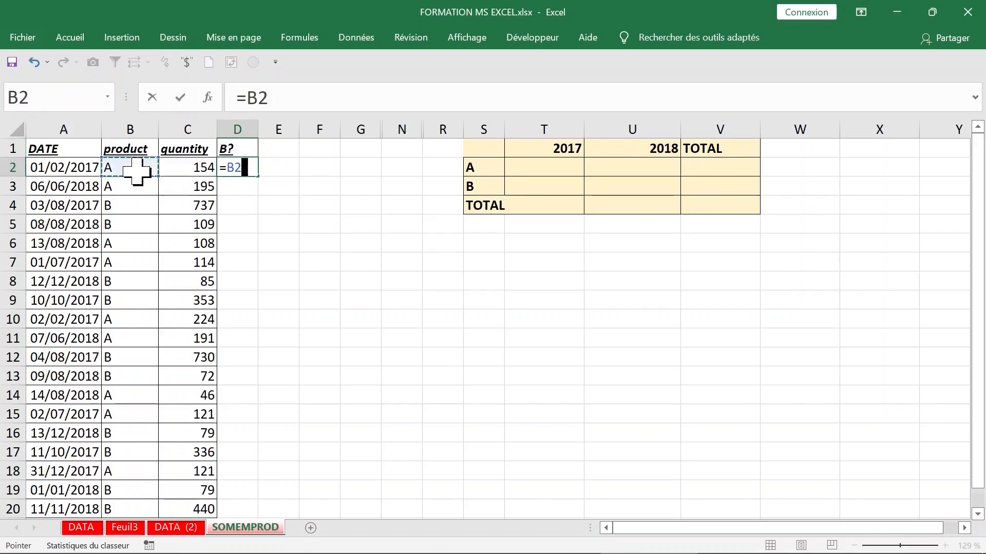
{"action": "type", "text": "=\"B"}
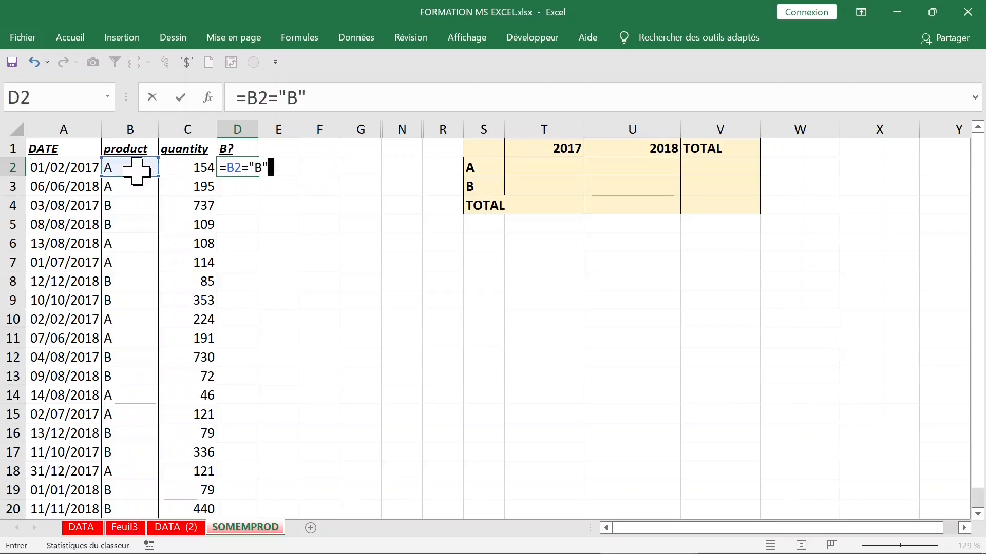
{"action": "key", "text": "ctrl+Return"}
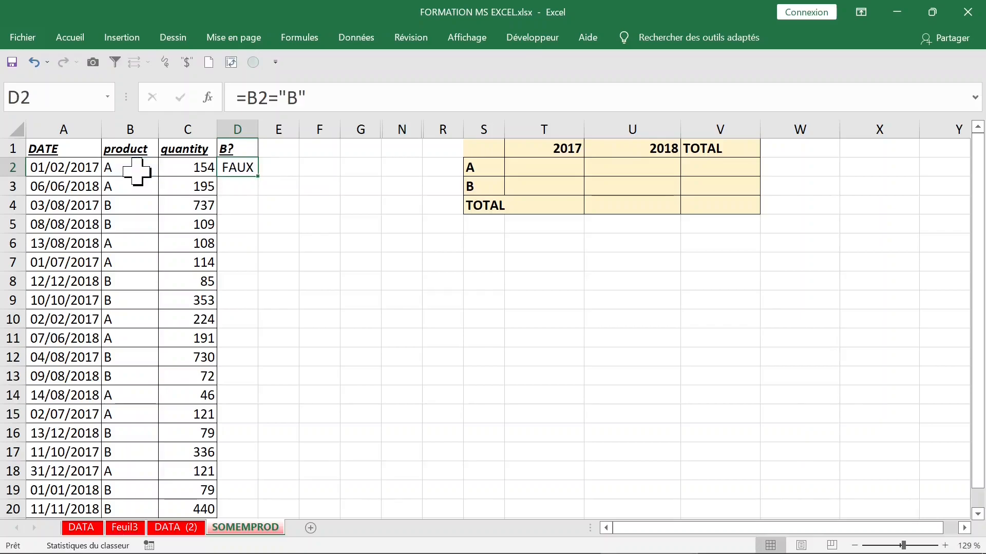
{"action": "double_click", "coordinate": [258, 177]}
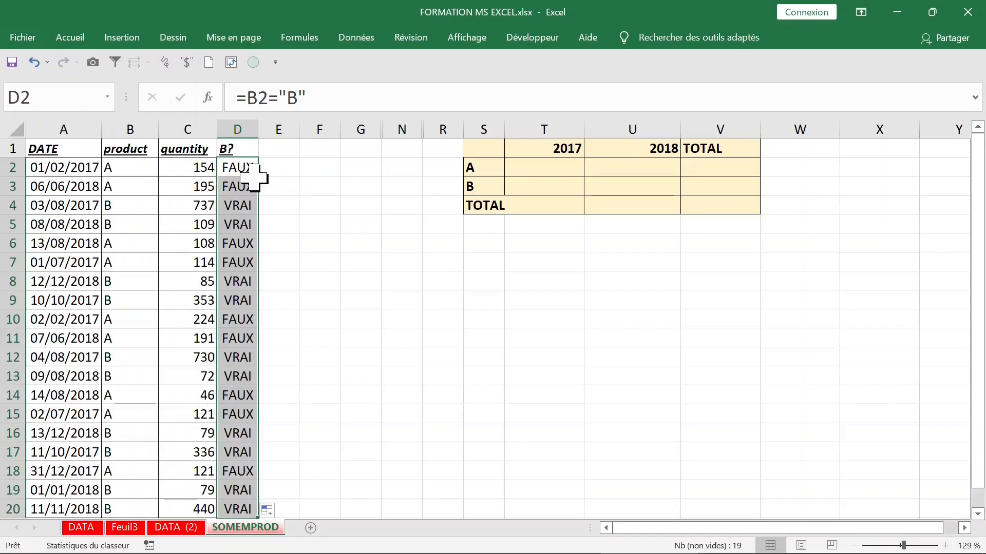
Enter the year 2018 as the header in cell E1
{"action": "left_click", "coordinate": [277, 154]}
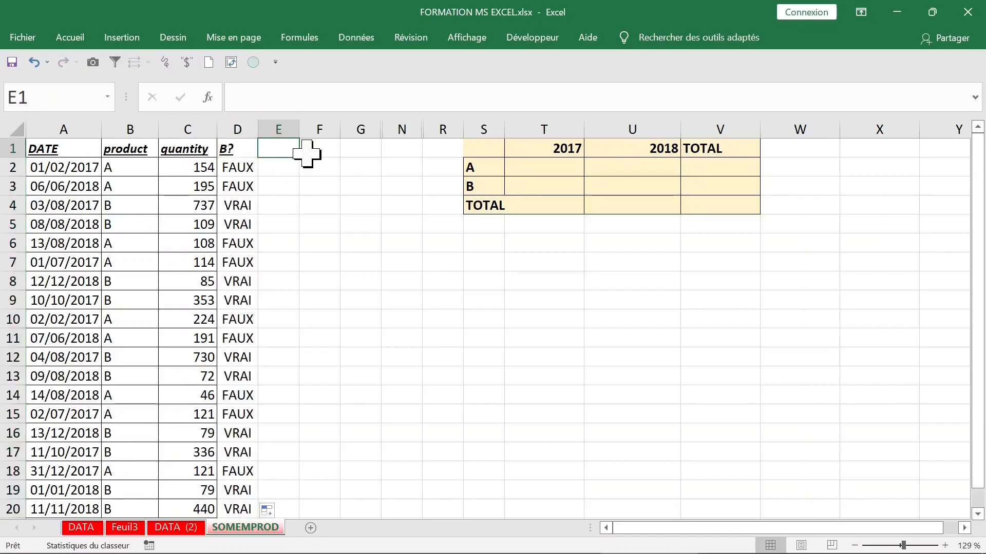
{"action": "type", "text": "201"}
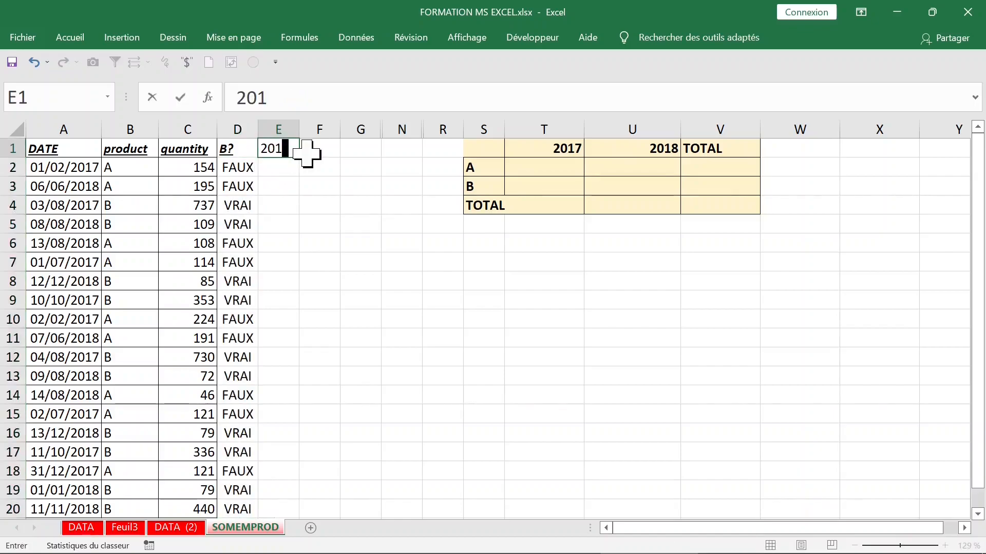
{"action": "type", "text": "8"}
Enter =ANNEE(A2)=$E$1 in E2 to test each date's year and fill it down to row 20
{"action": "left_click", "coordinate": [287, 170]}
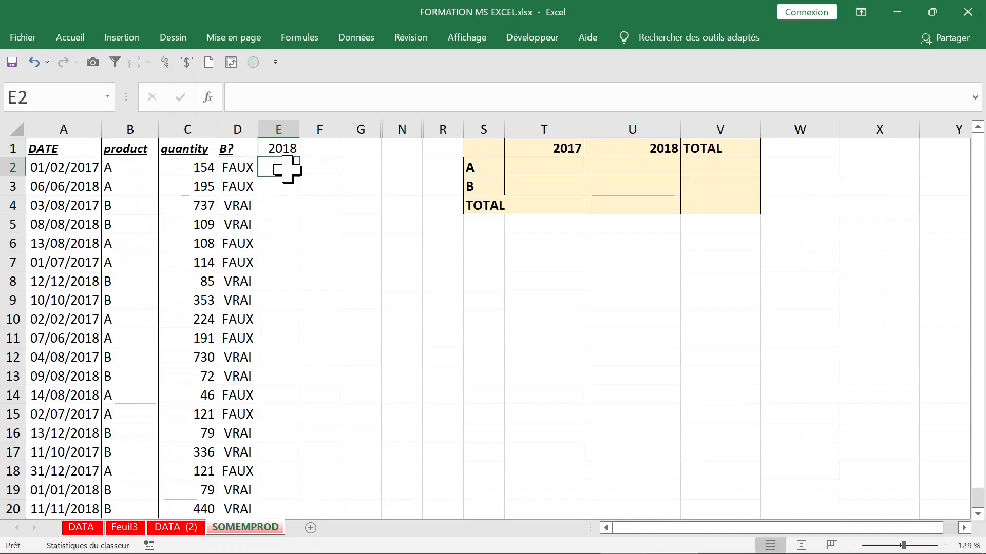
{"action": "type", "text": "=annee"}
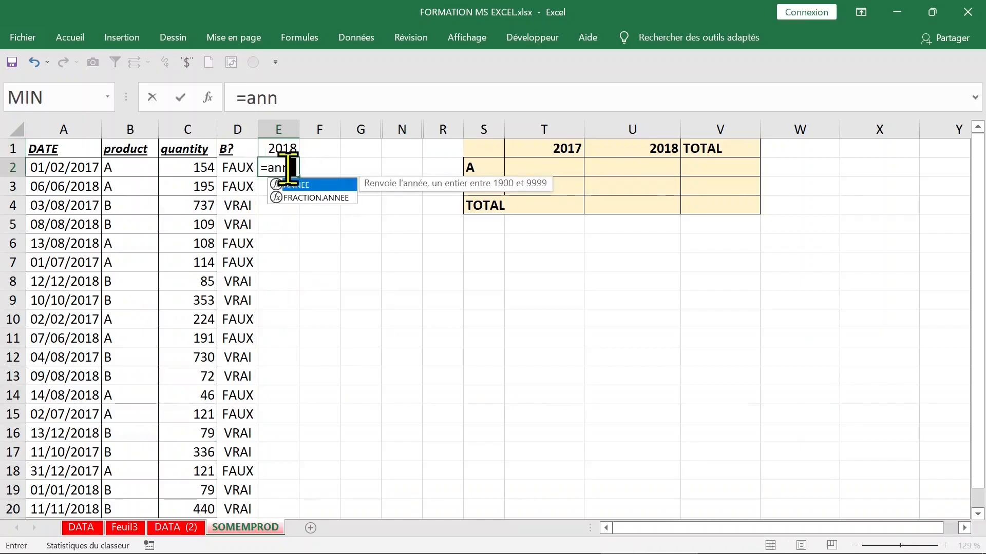
{"action": "key", "text": "Tab"}
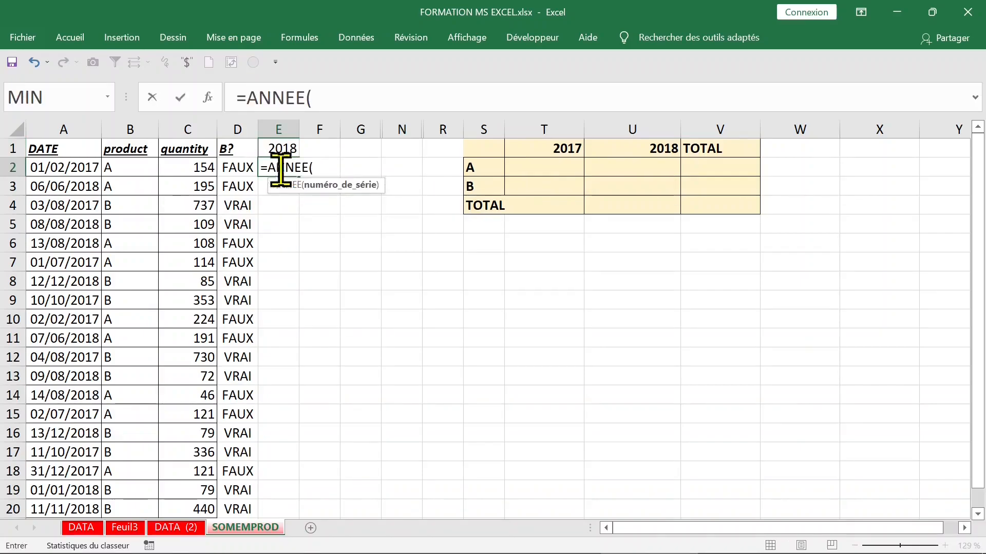
{"action": "left_click", "coordinate": [91, 167]}
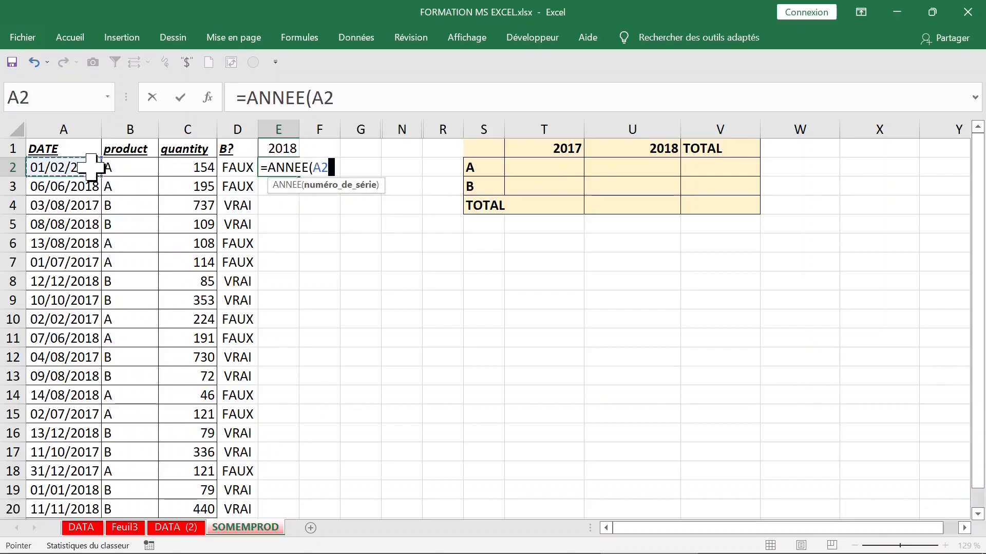
{"action": "type", "text": ")="}
{"action": "left_click", "coordinate": [282, 149]}
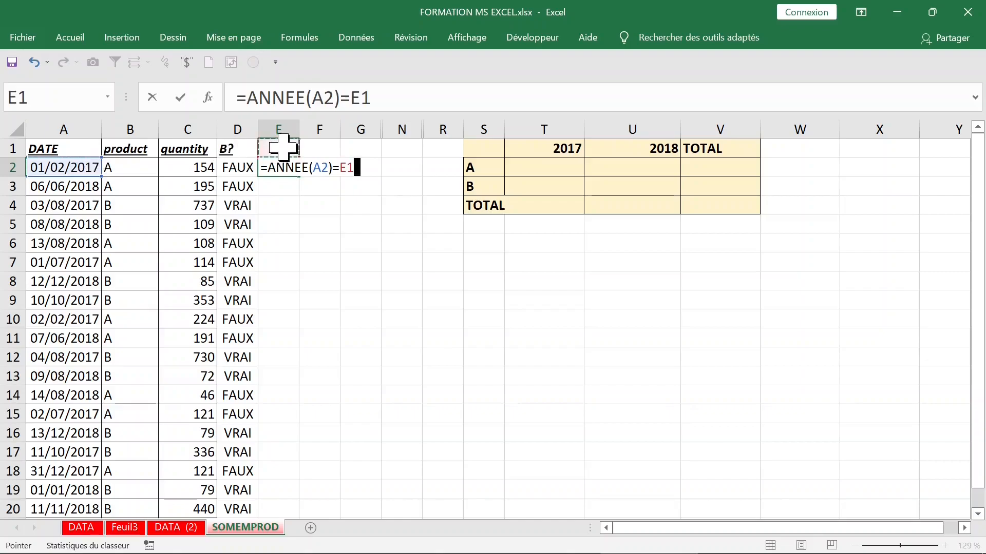
{"action": "key", "text": "F4"}
{"action": "key", "text": "ctrl+Return"}
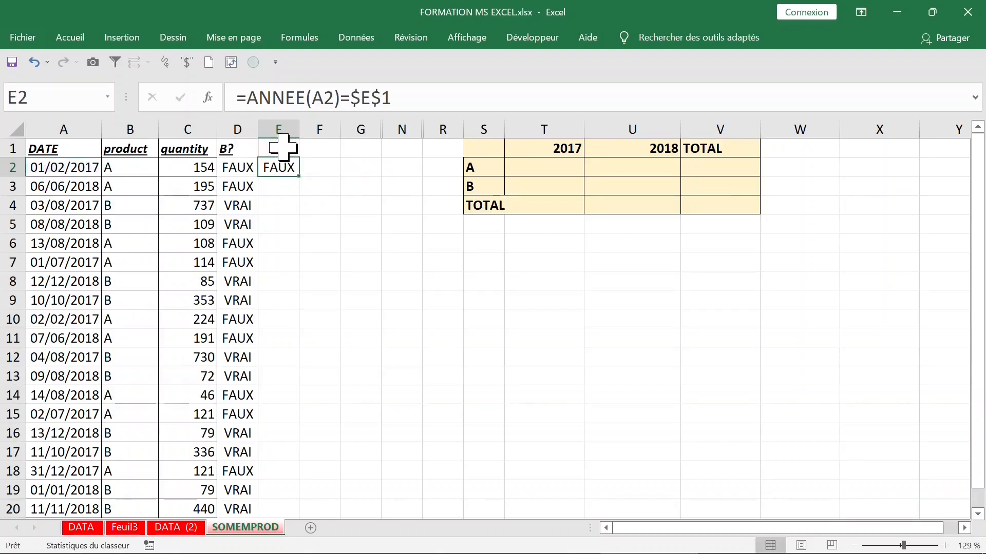
{"action": "double_click", "coordinate": [299, 176]}
Multiply the quantity by both tests with =C2*D2*E2 in F2 and fill it down to row 20
{"action": "left_click", "coordinate": [312, 168]}
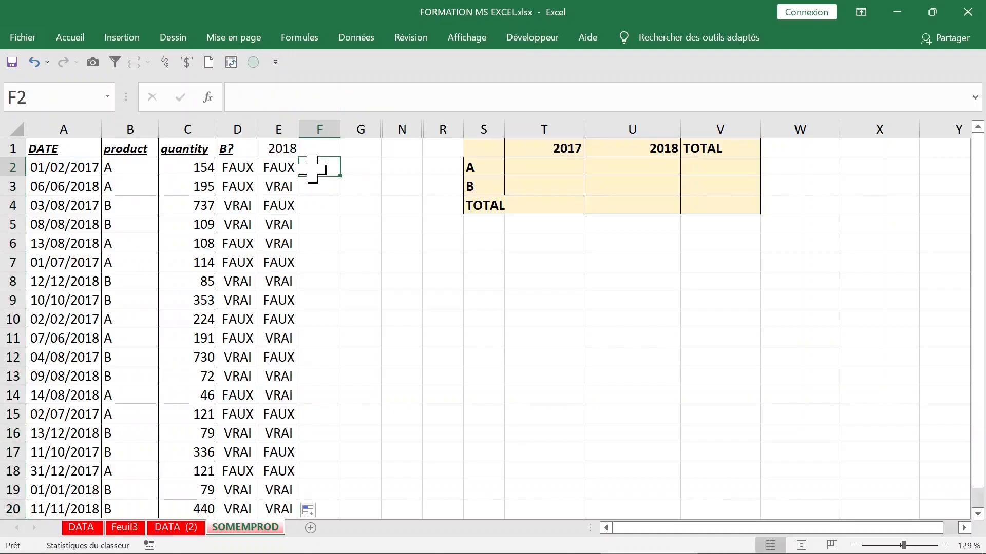
{"action": "type", "text": "="}
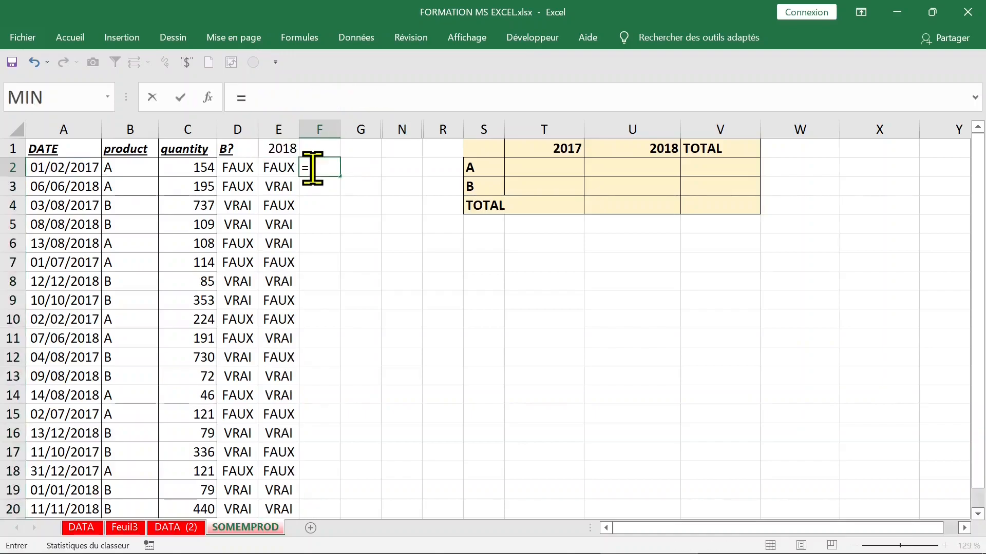
{"action": "left_click", "coordinate": [191, 167]}
{"action": "type", "text": "*"}
{"action": "left_click", "coordinate": [231, 167]}
{"action": "type", "text": "*"}
{"action": "left_click", "coordinate": [266, 168]}
{"action": "key", "text": "Return"}
{"action": "left_click", "coordinate": [322, 160]}
{"action": "double_click", "coordinate": [340, 177]}
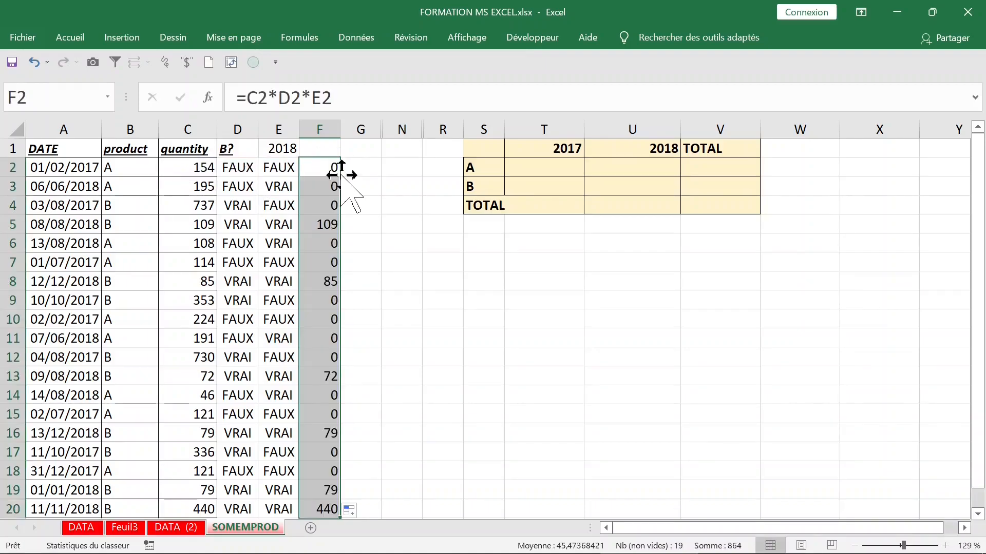
{"action": "left_click", "coordinate": [330, 145]}
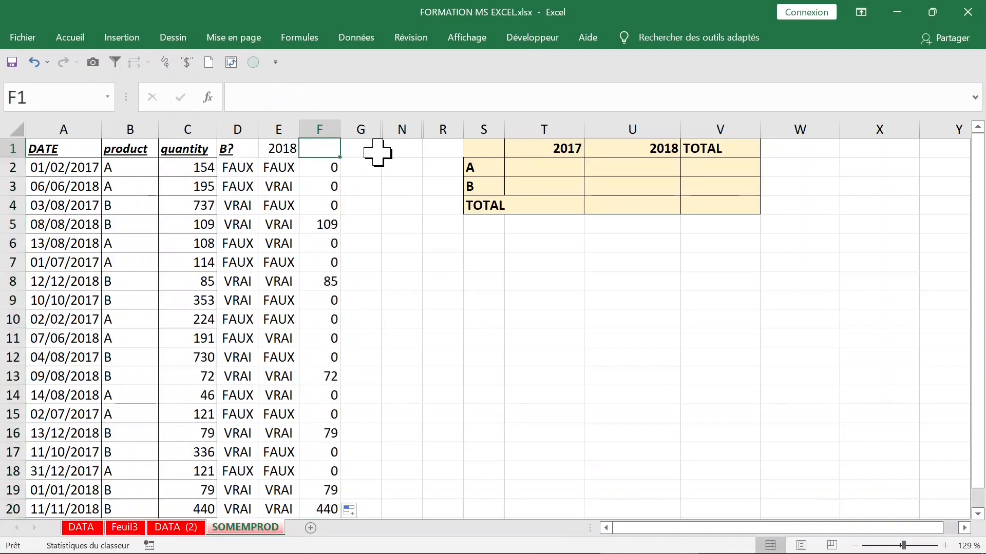
{"action": "type", "text": "="}
{"action": "key", "text": "Escape"}
Total the whole of column F in cell G1 with =SOMME(F:F)
{"action": "left_click", "coordinate": [377, 152]}
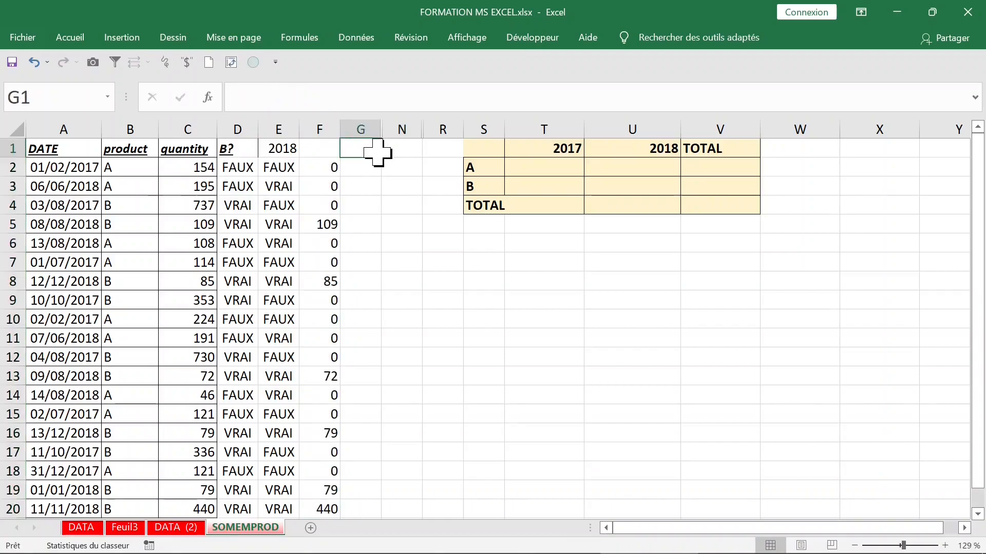
{"action": "type", "text": "=SOMME("}
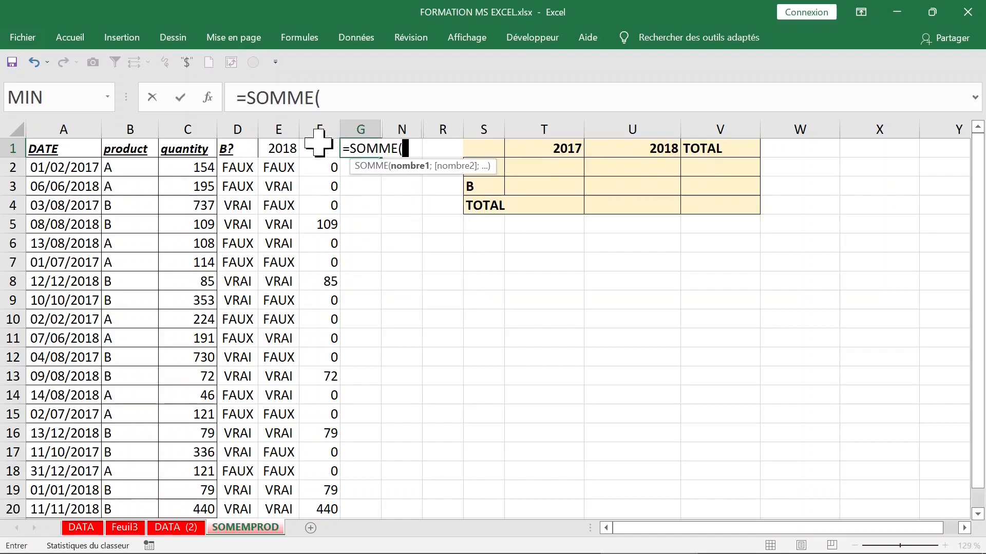
{"action": "left_click", "coordinate": [319, 129]}
{"action": "key", "text": "Return"}
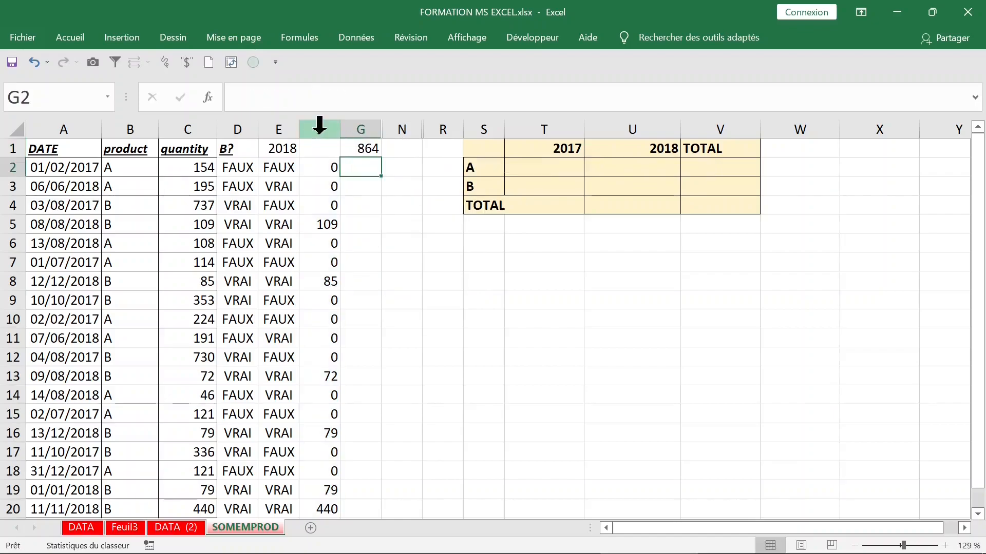
{"action": "left_click", "coordinate": [368, 147]}
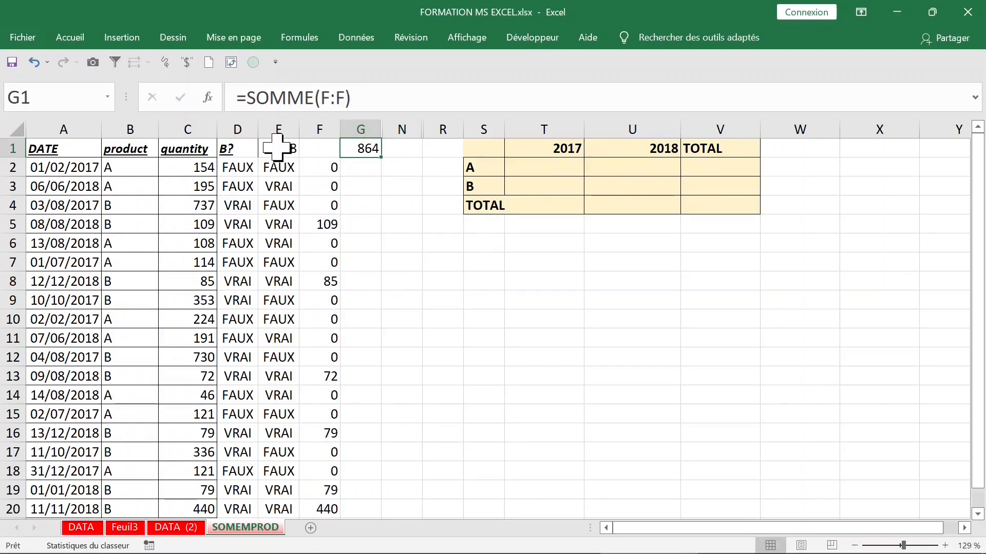
{"action": "left_click", "coordinate": [248, 148]}
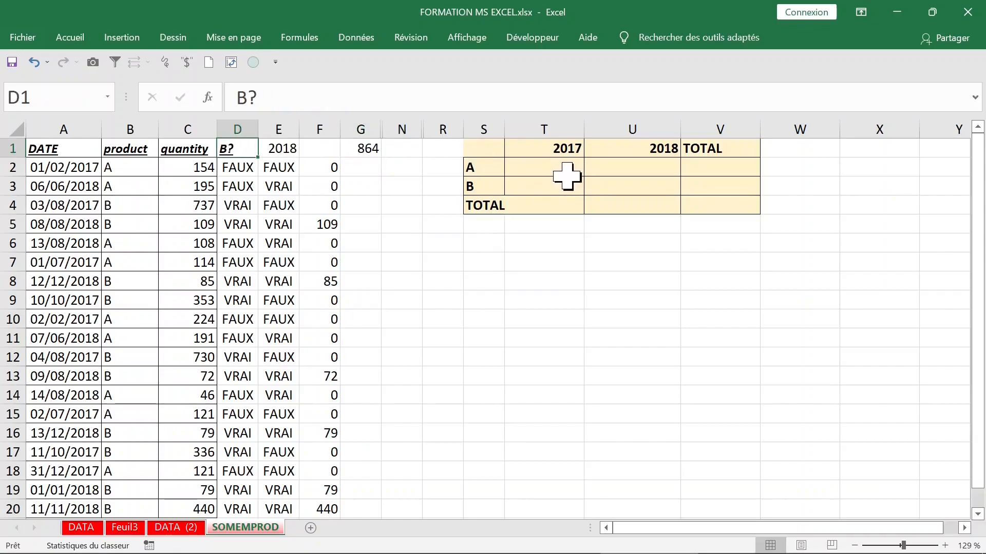
{"action": "left_click", "coordinate": [612, 183]}
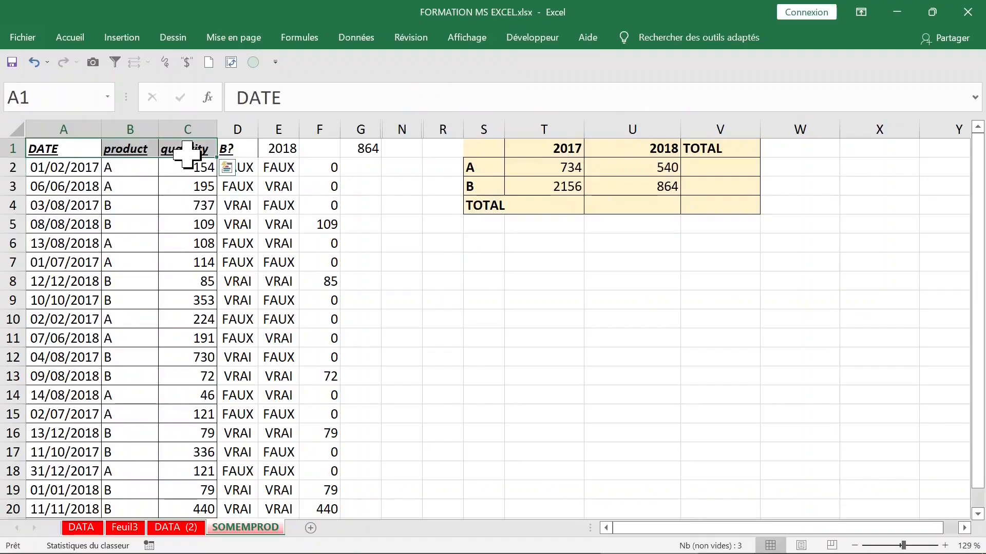
Select the data range A1:C20 and review the defined names, including the workbook-level DATE, in the Name Manager
{"action": "key", "text": "ctrl+shift+Down"}
{"action": "left_click", "coordinate": [302, 37]}
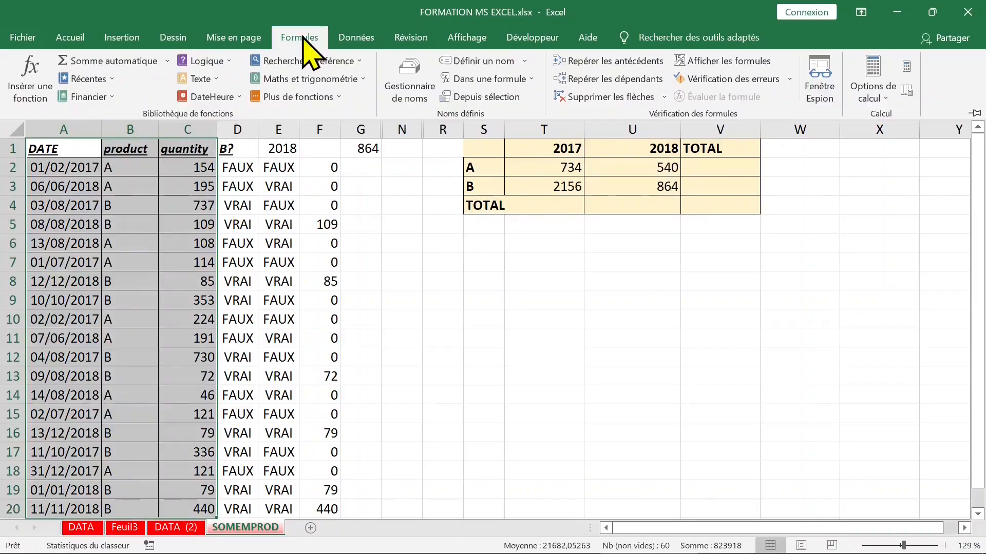
{"action": "left_click", "coordinate": [414, 77]}
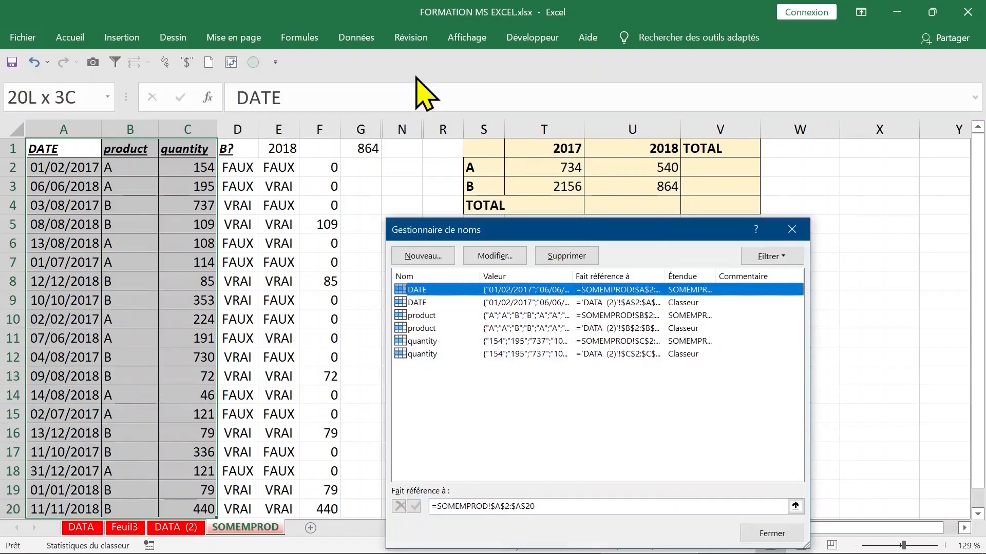
{"action": "left_click", "coordinate": [429, 303]}
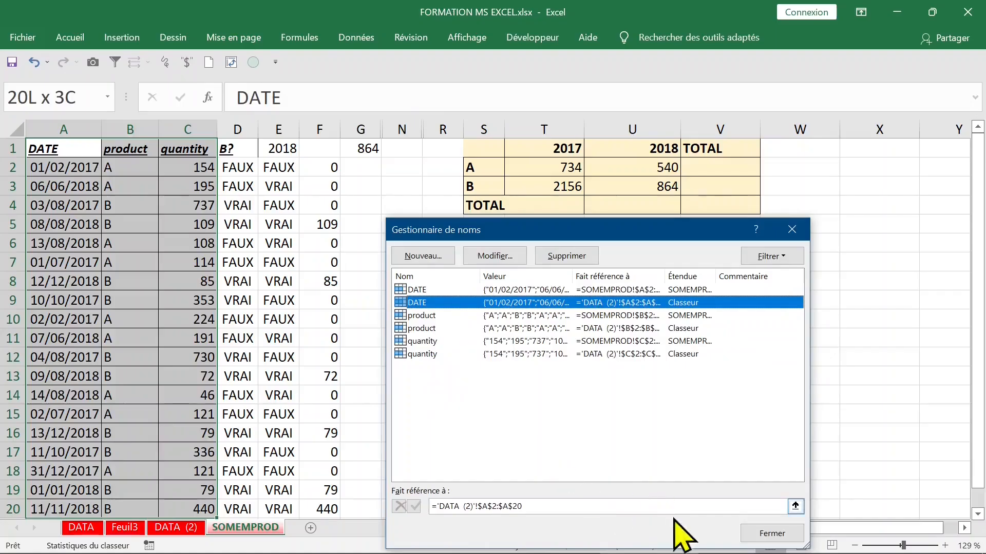
{"action": "left_click", "coordinate": [770, 535]}
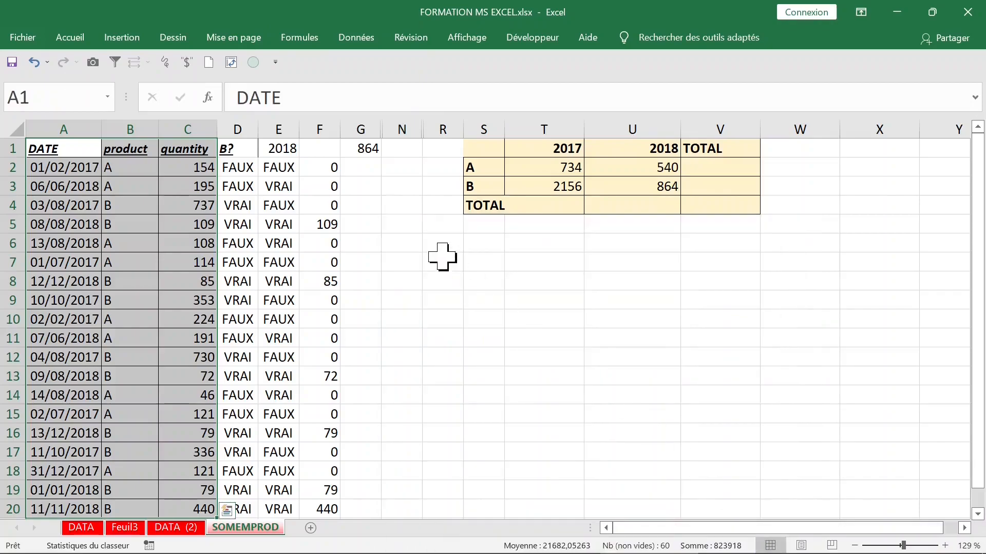
{"action": "left_click", "coordinate": [287, 169]}
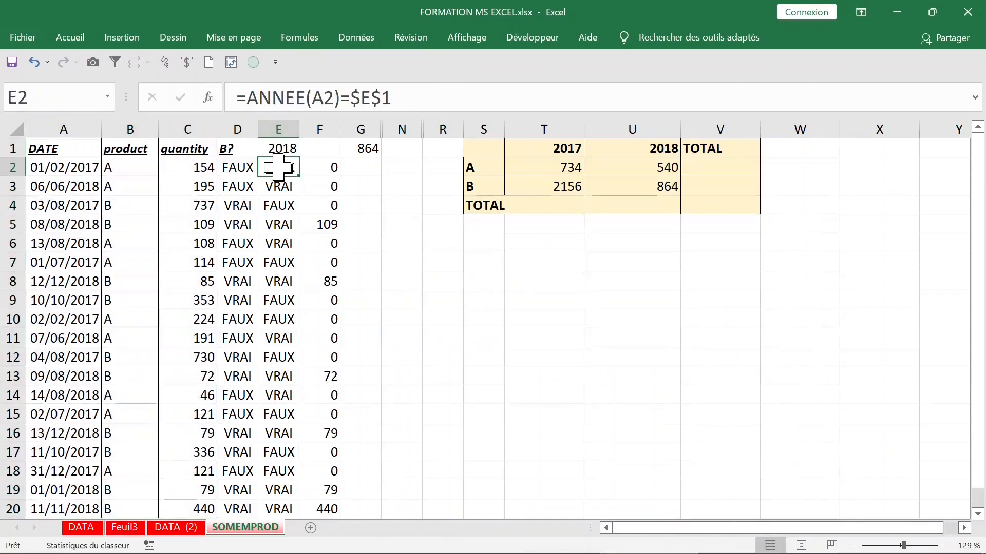
Name the year-test range E2:E20 annee2018 and select it by that name
{"action": "key", "text": "ctrl+shift+Down"}
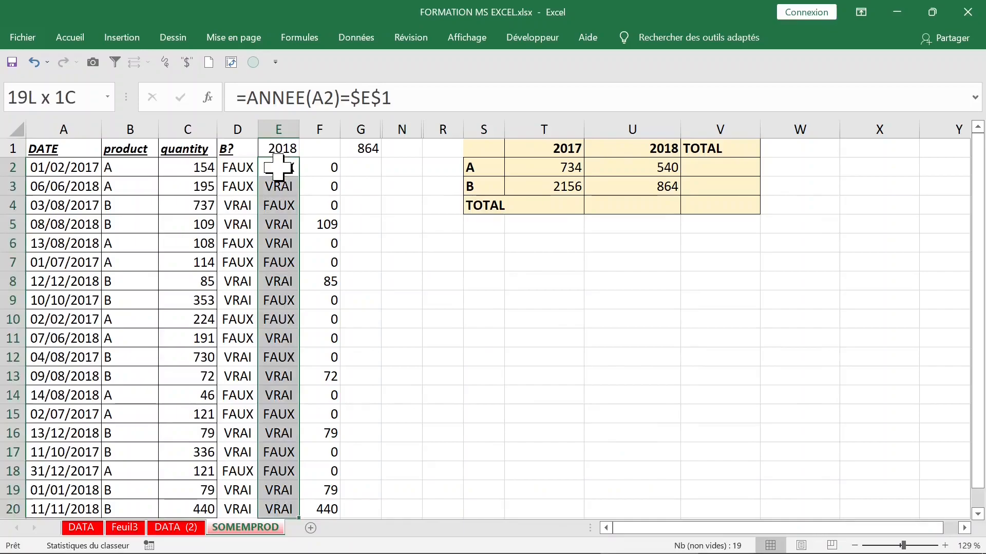
{"action": "left_click", "coordinate": [47, 97]}
{"action": "type", "text": "ann"}
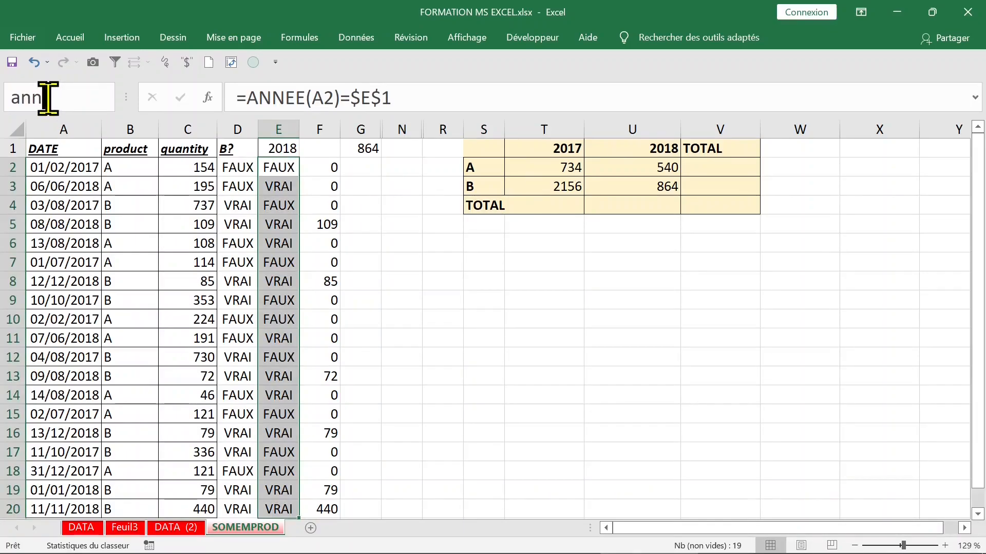
{"action": "type", "text": "ee2018"}
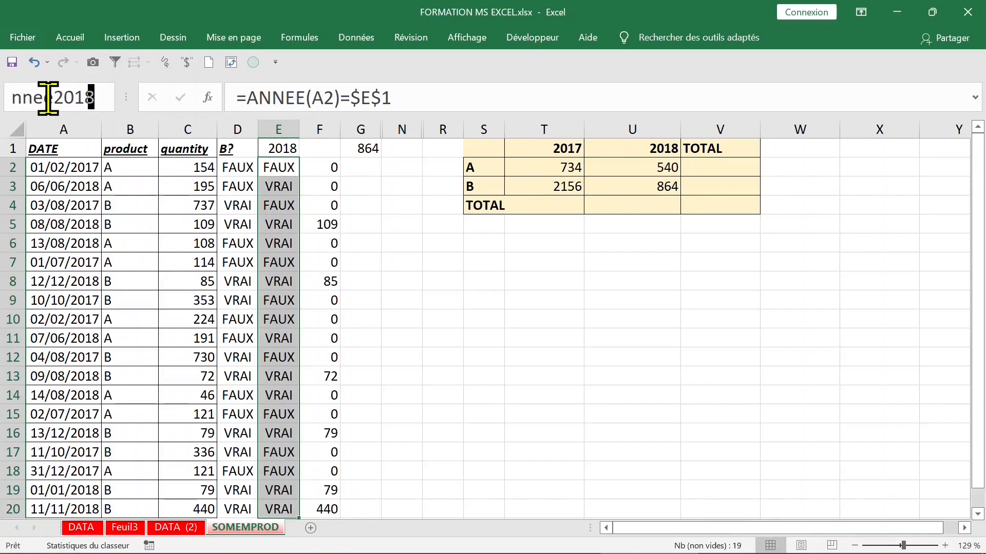
{"action": "key", "text": "Return"}
{"action": "left_click", "coordinate": [108, 98]}
{"action": "left_click", "coordinate": [85, 128]}
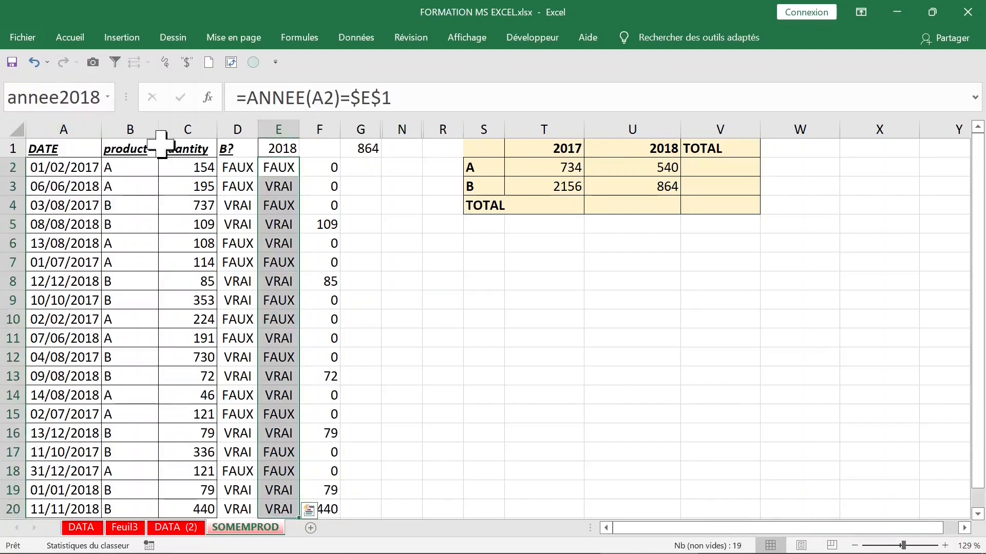
Start a SOMMEPROD formula in U3 with its function arguments, using the quantity range C2:C20 as the first array
{"action": "left_click", "coordinate": [627, 184]}
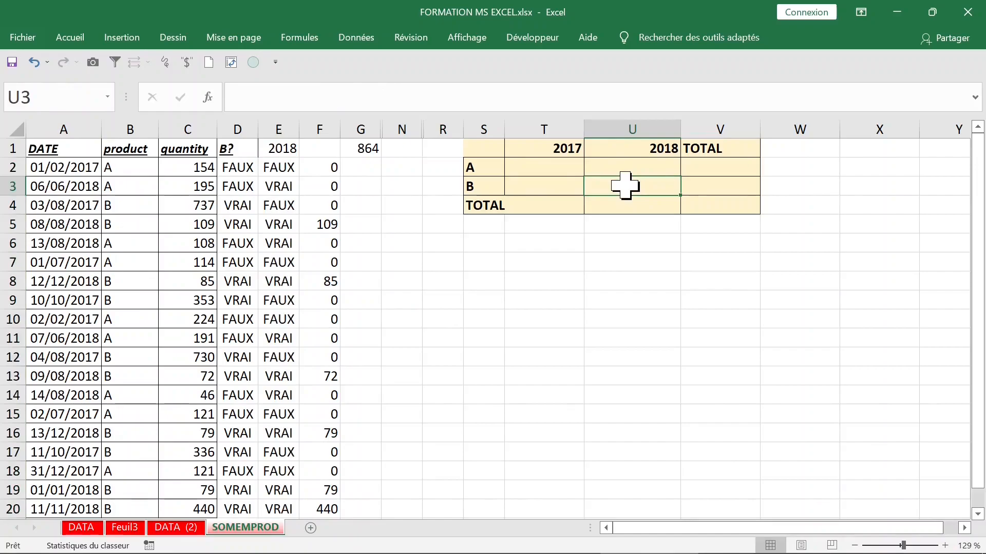
{"action": "type", "text": "=sommeprod("}
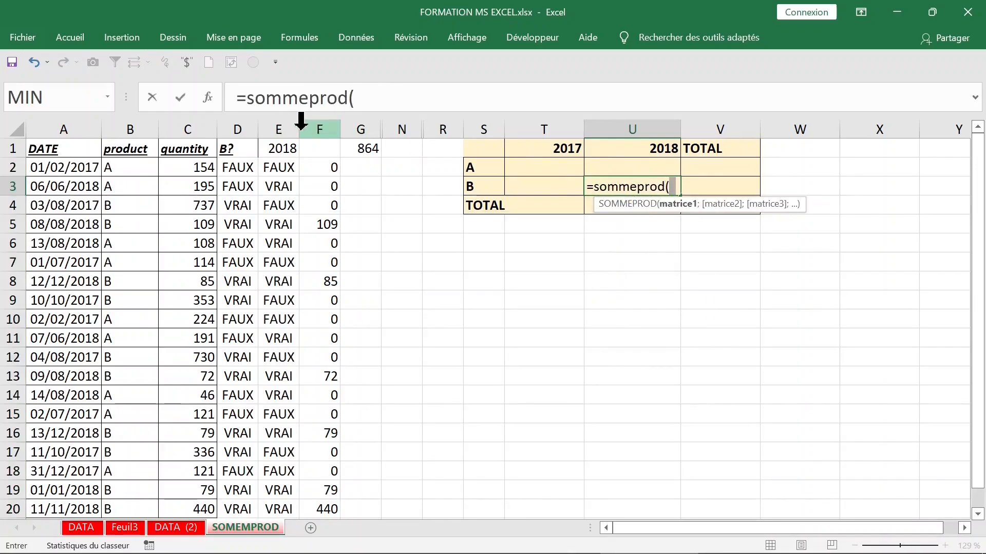
{"action": "left_click", "coordinate": [208, 98]}
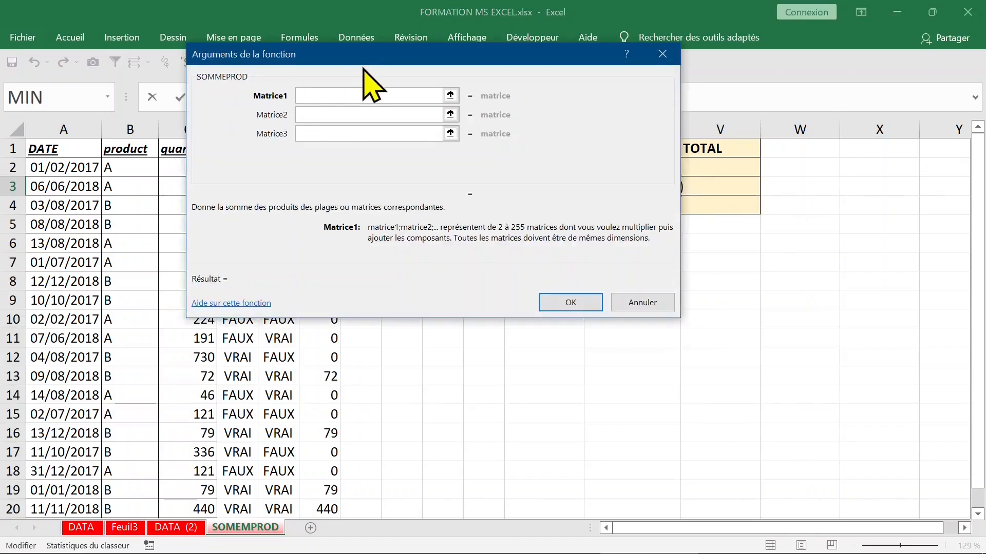
{"action": "left_click_drag", "start_coordinate": [362, 54], "coordinate": [492, 65]}
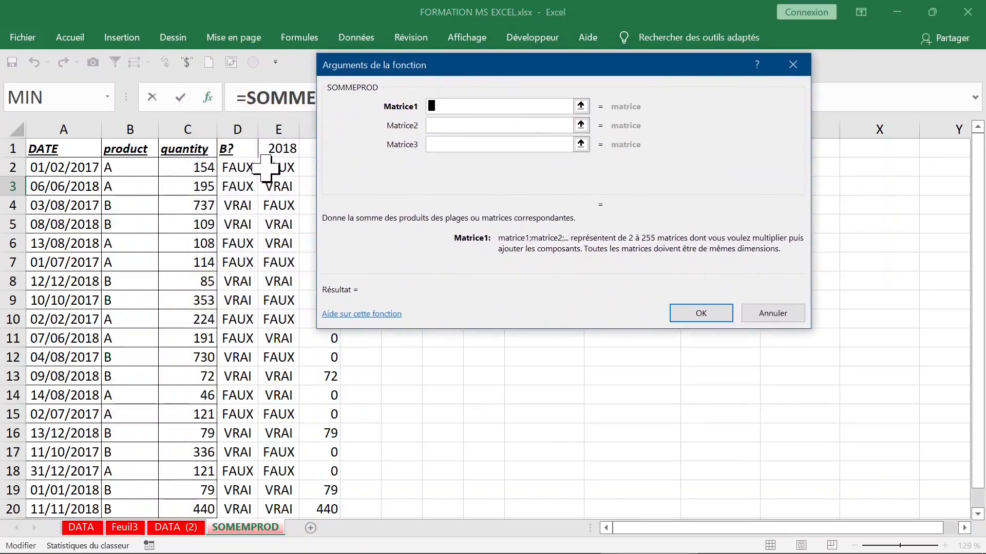
{"action": "left_click", "coordinate": [195, 170]}
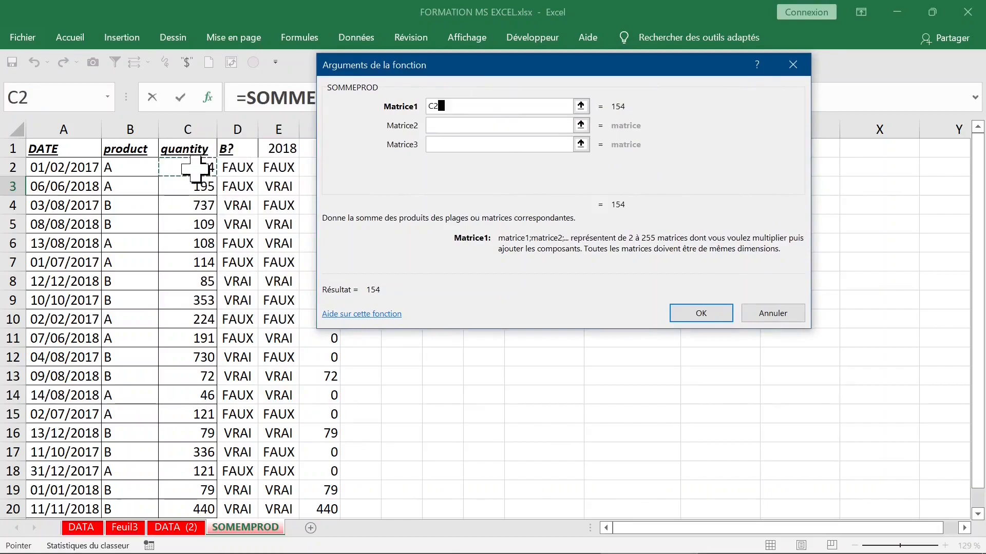
{"action": "key", "text": "ctrl+shift+Down"}
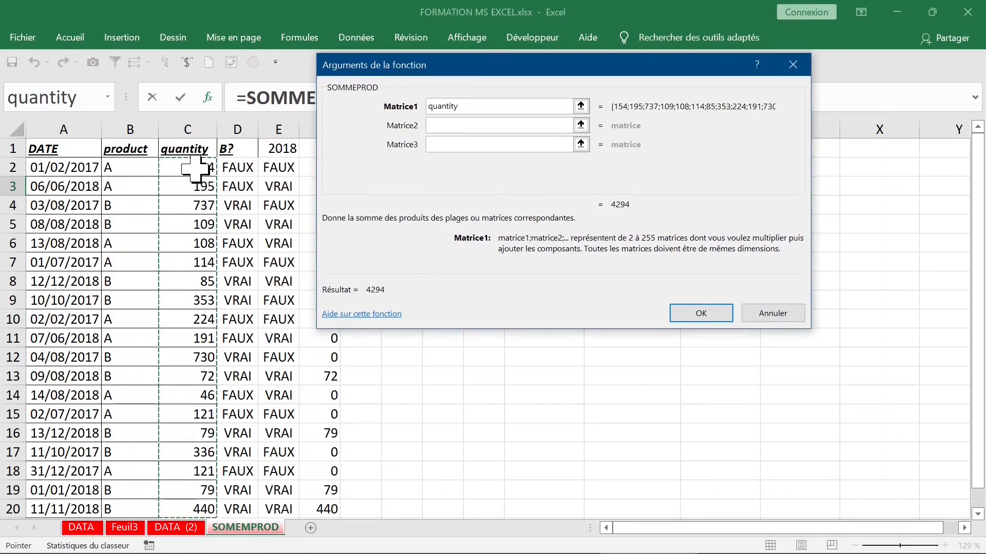
Set the second SOMMEPROD array to (annee(DATE)=U1)+0 so the year test gives numbers
{"action": "left_click", "coordinate": [445, 126]}
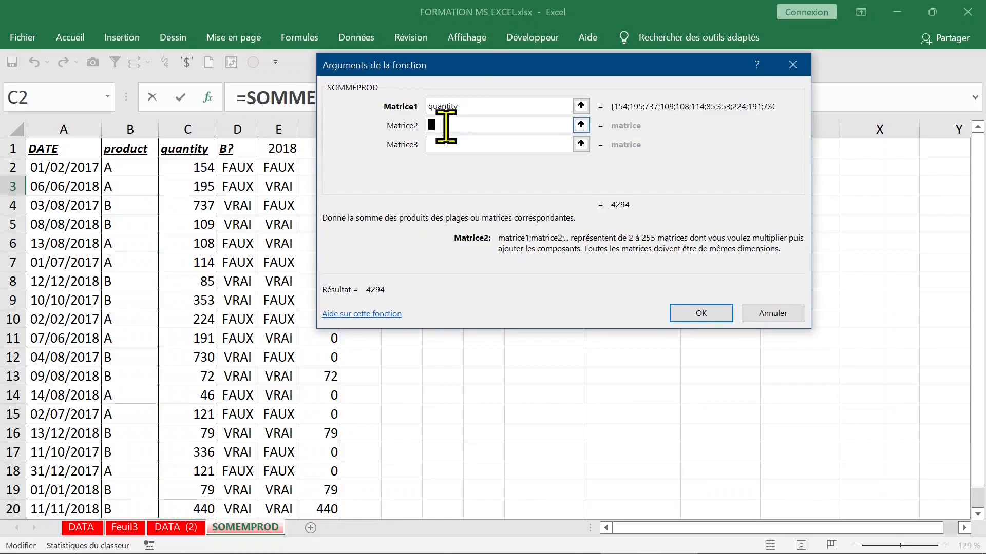
{"action": "type", "text": "annee("}
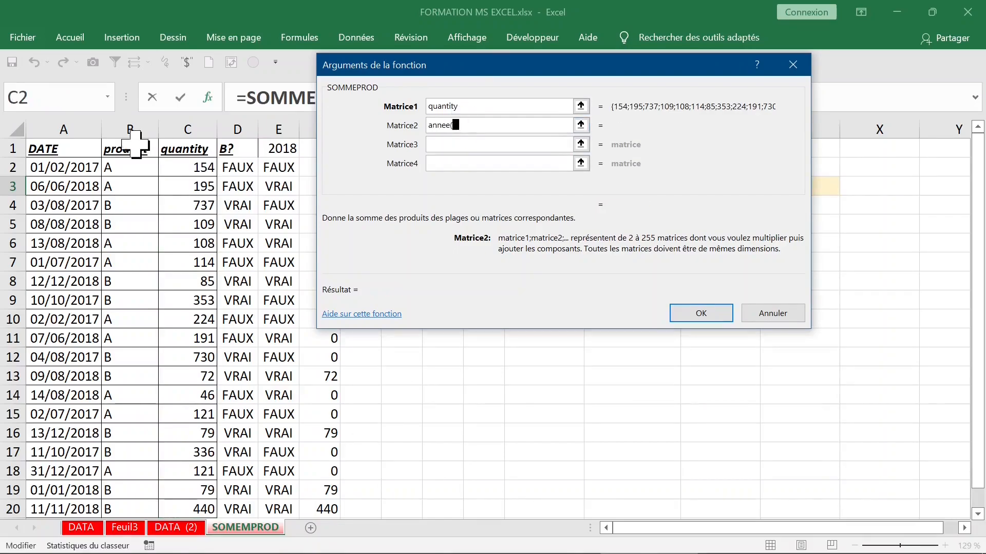
{"action": "left_click", "coordinate": [75, 165]}
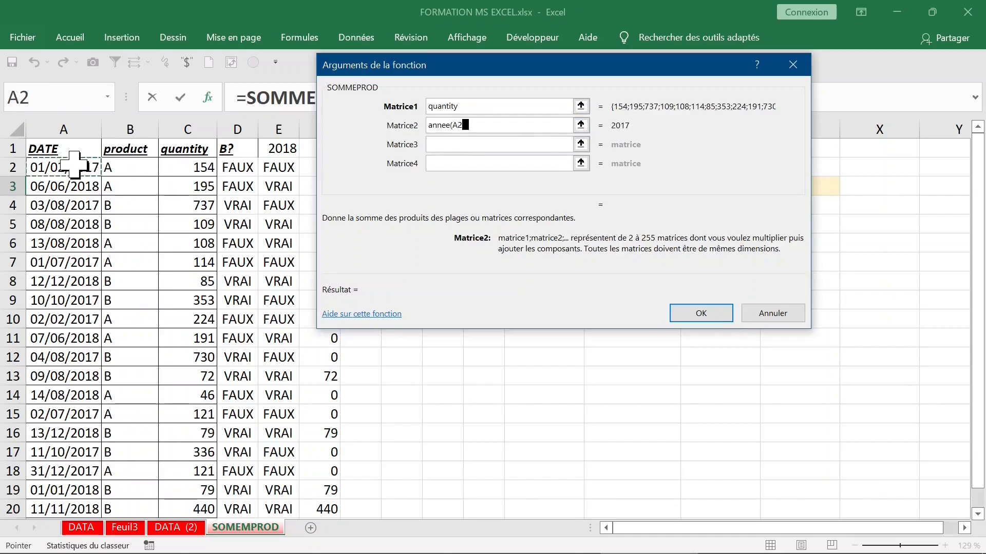
{"action": "key", "text": "ctrl+shift+Down"}
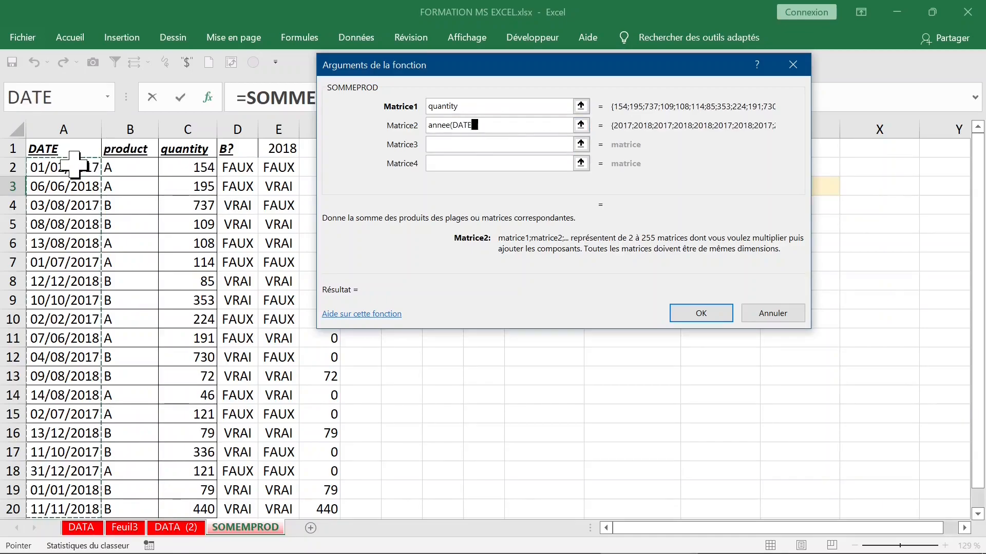
{"action": "type", "text": ")="}
{"action": "left_click_drag", "start_coordinate": [438, 63], "coordinate": [470, 270]}
{"action": "left_click", "coordinate": [632, 148]}
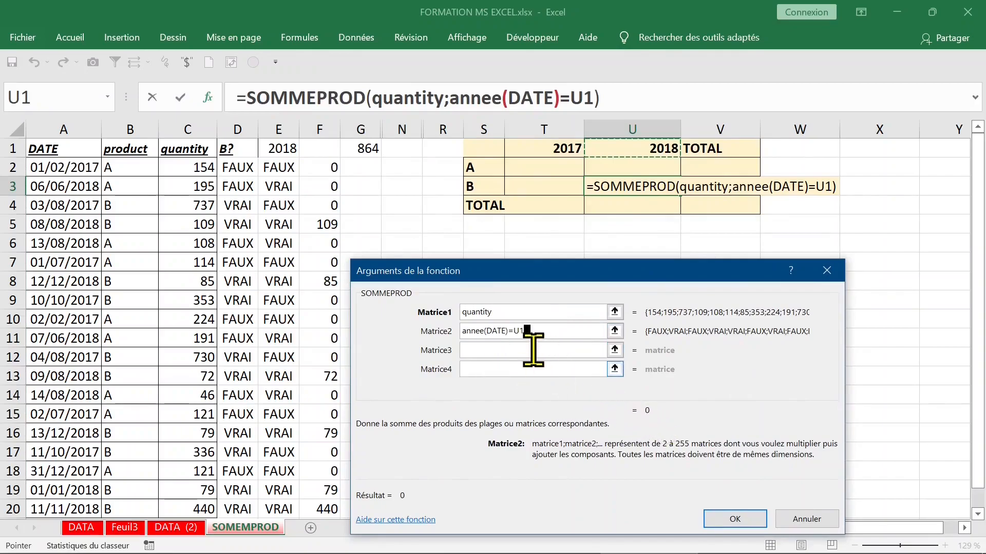
{"action": "type", "text": ")+0"}
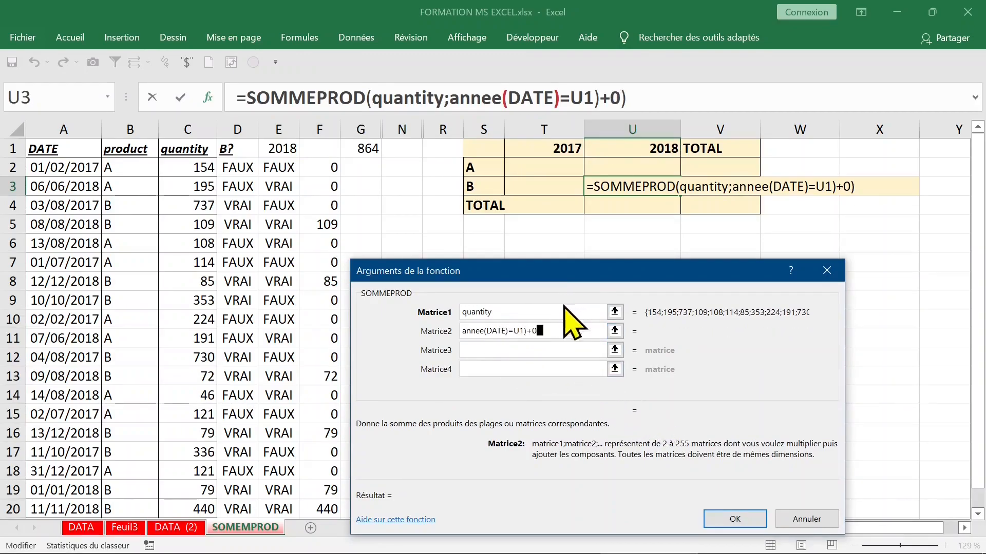
{"action": "key", "text": "Home"}
{"action": "type", "text": "("}
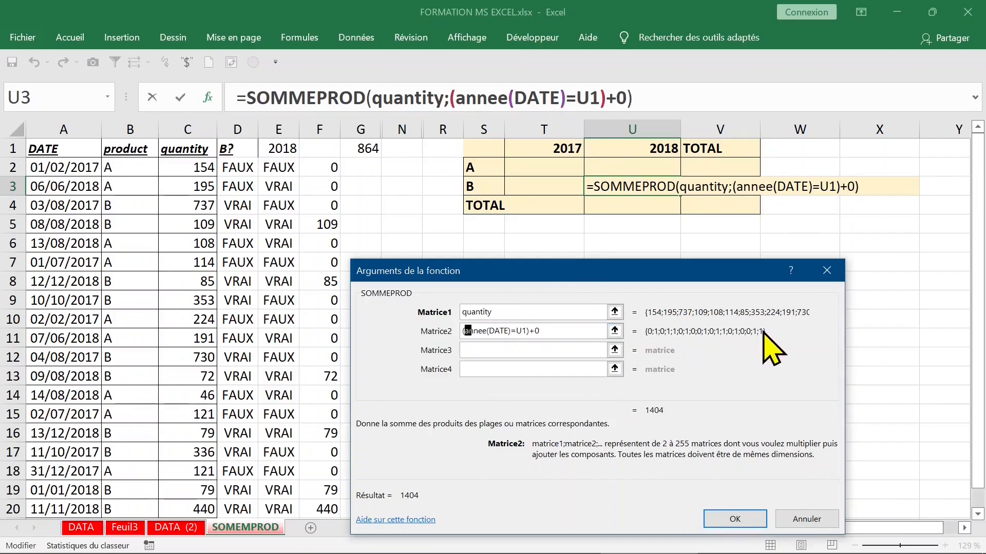
Set the third SOMMEPROD array to 1*(product=S3), confirm the formula in U3 and compare it with the helper total in G1
{"action": "left_click", "coordinate": [481, 355]}
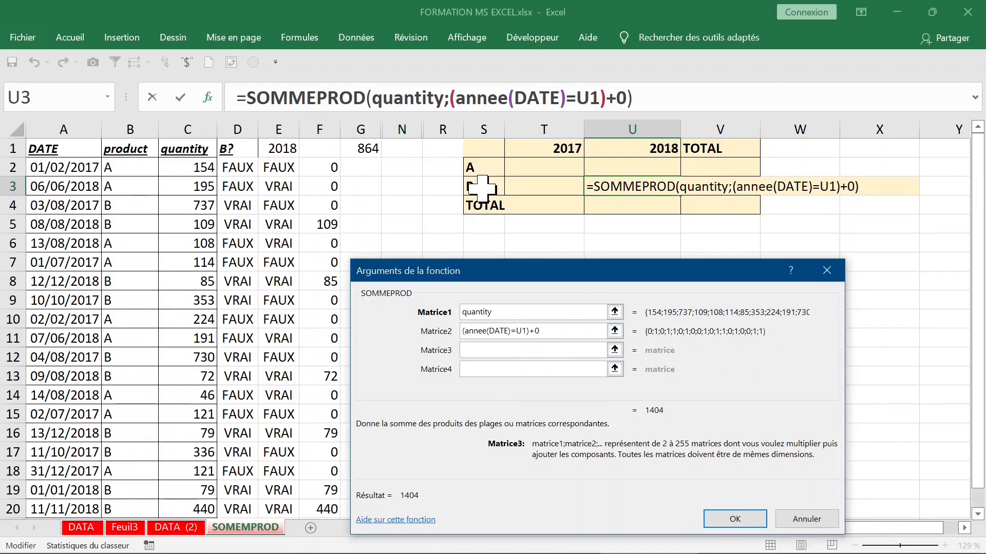
{"action": "left_click", "coordinate": [128, 168]}
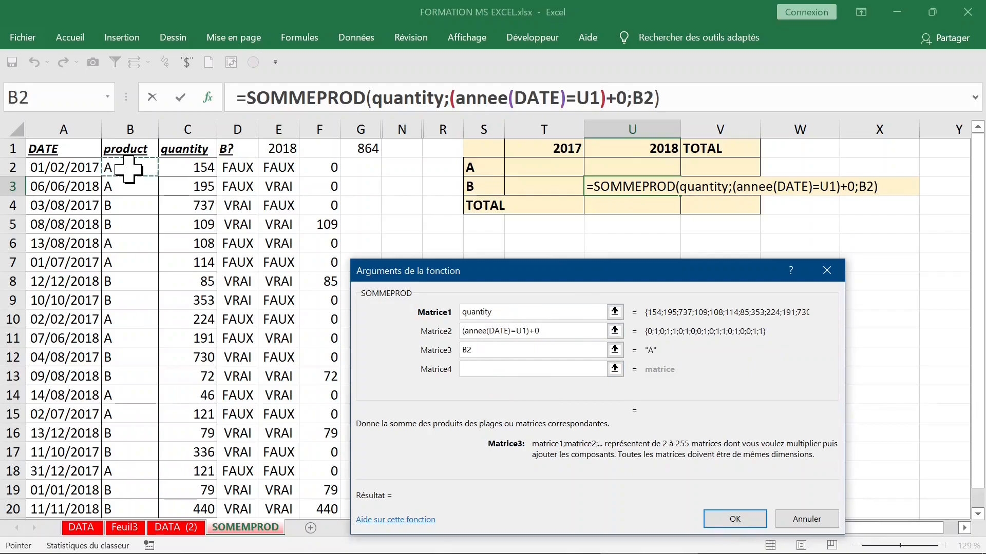
{"action": "key", "text": "ctrl+shift+Down"}
{"action": "type", "text": "="}
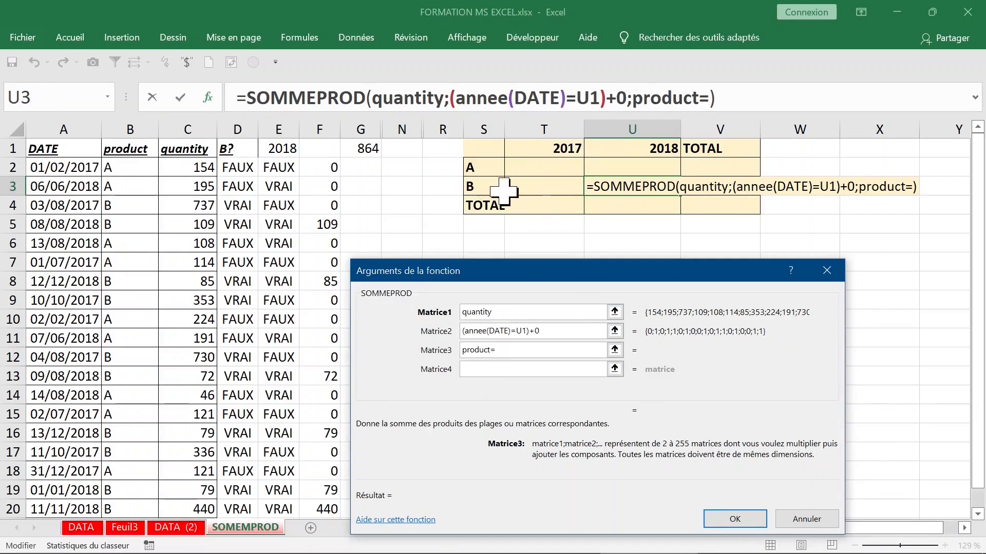
{"action": "left_click", "coordinate": [485, 188]}
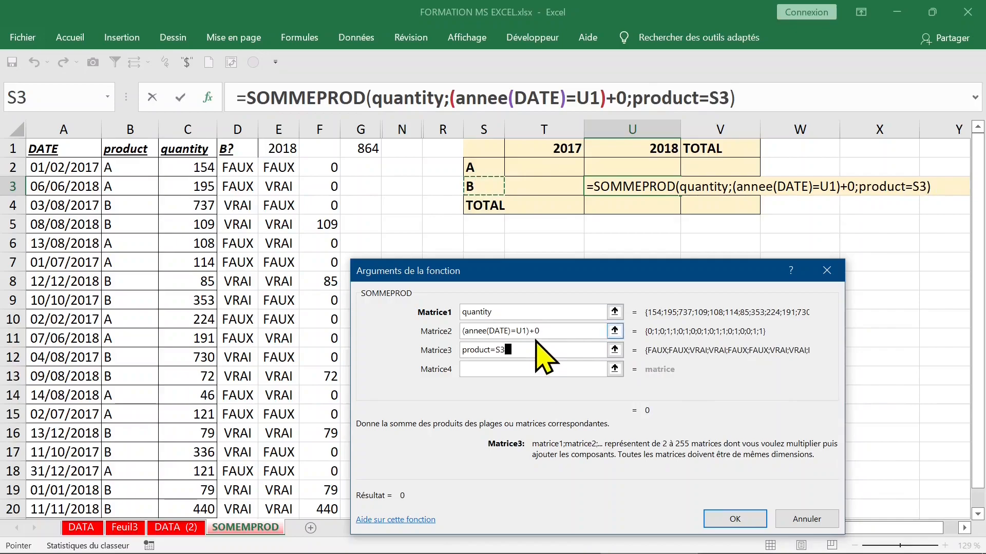
{"action": "type", "text": ")"}
{"action": "left_click", "coordinate": [464, 346]}
{"action": "type", "text": "(*1"}
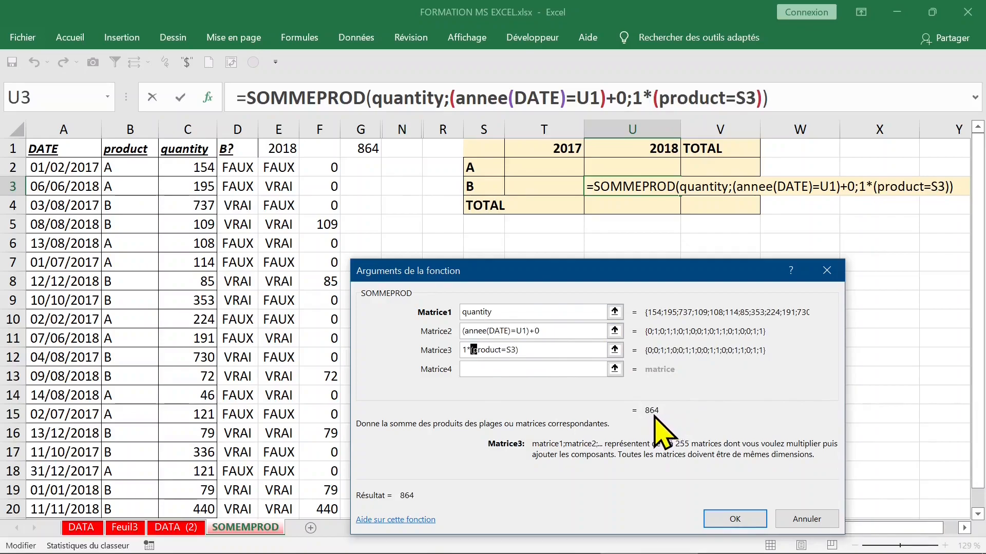
{"action": "left_click", "coordinate": [730, 520]}
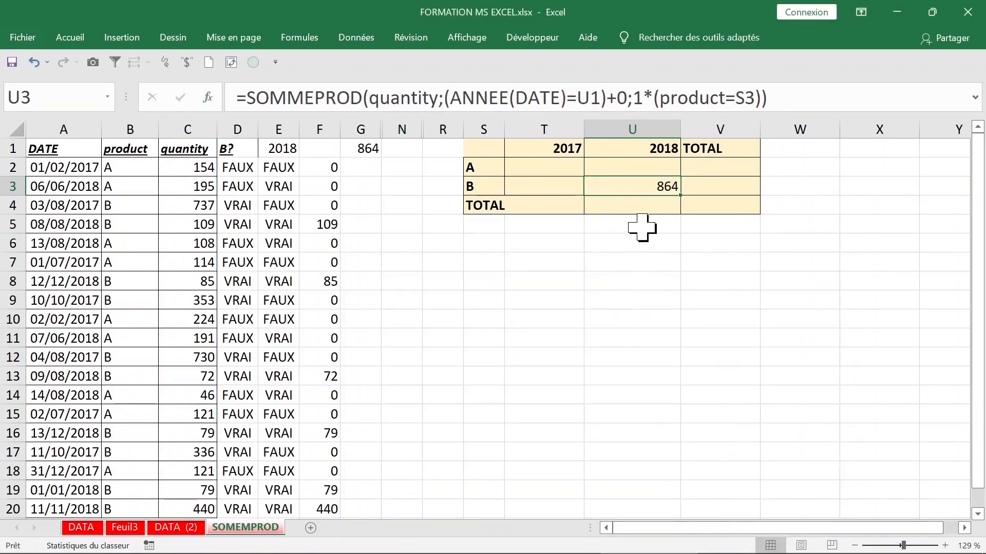
{"action": "left_click", "coordinate": [373, 149]}
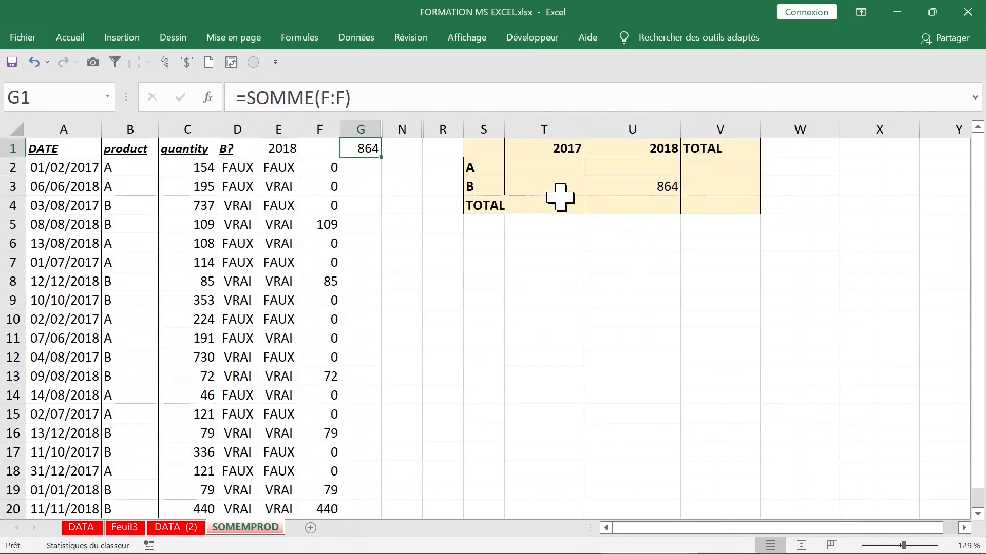
{"action": "left_click", "coordinate": [644, 186]}
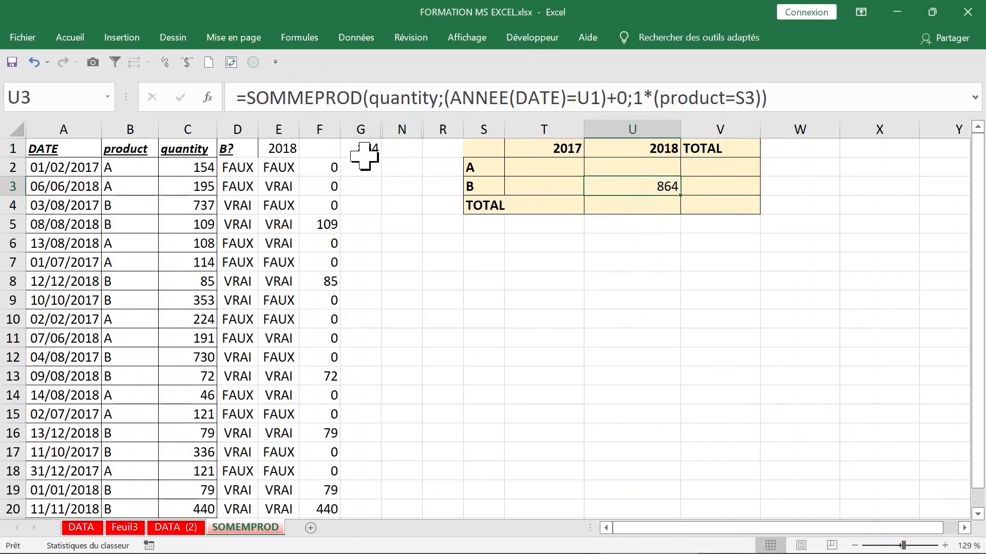
Make the U3 formula copyable across the table by changing its references to the mixed forms U$1 and $S3
{"action": "left_click_drag", "start_coordinate": [542, 169], "coordinate": [611, 183]}
{"action": "left_click", "coordinate": [637, 188]}
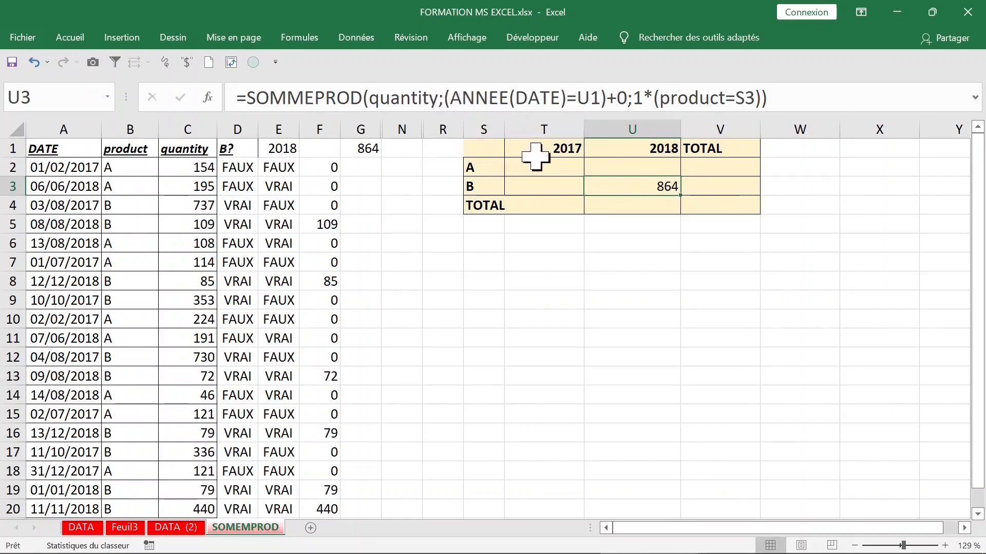
{"action": "left_click", "coordinate": [592, 98]}
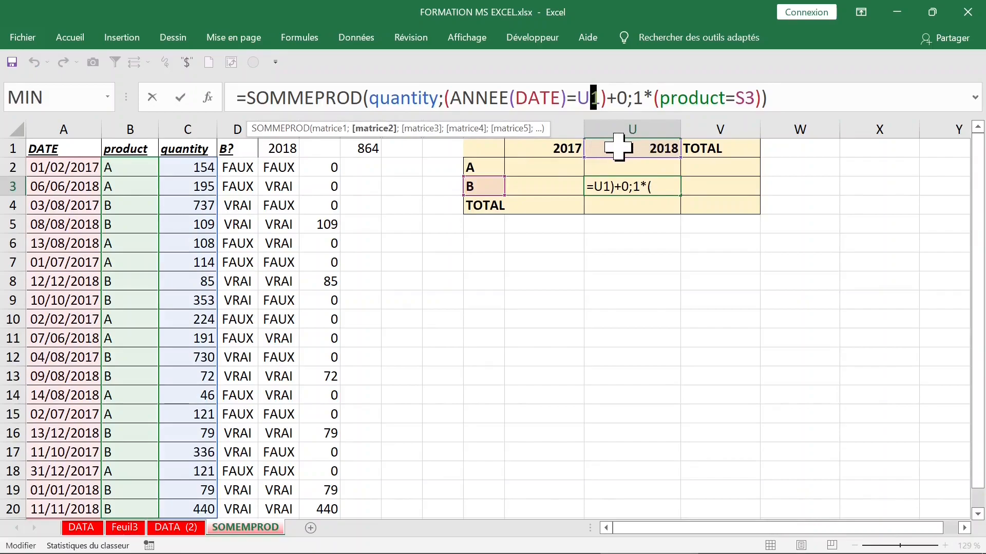
{"action": "key", "text": "F4"}
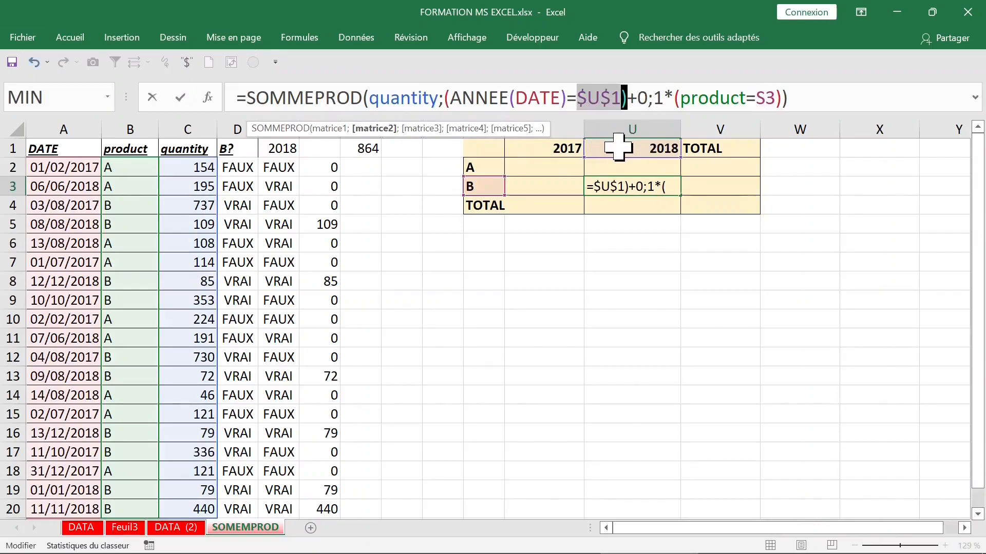
{"action": "key", "text": "F4"}
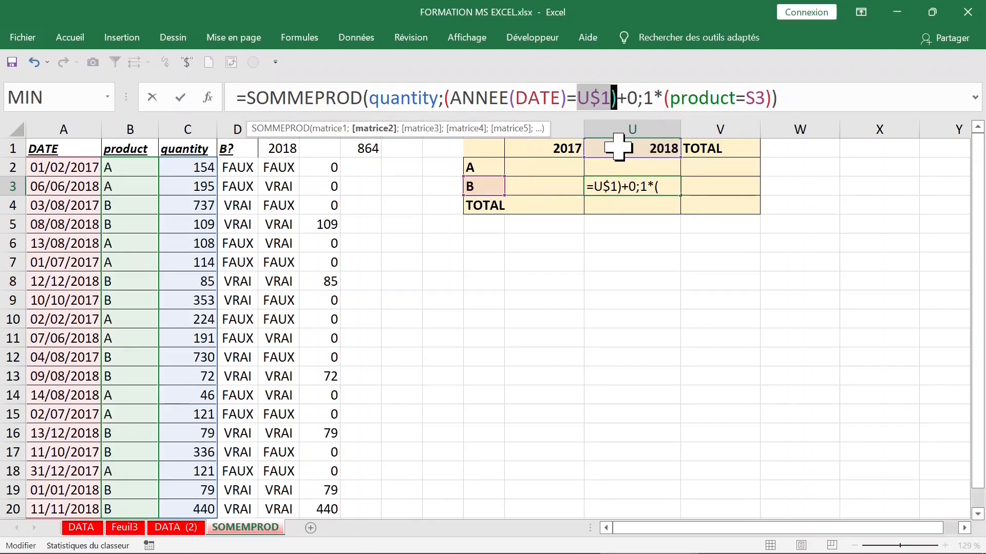
{"action": "left_click", "coordinate": [758, 98]}
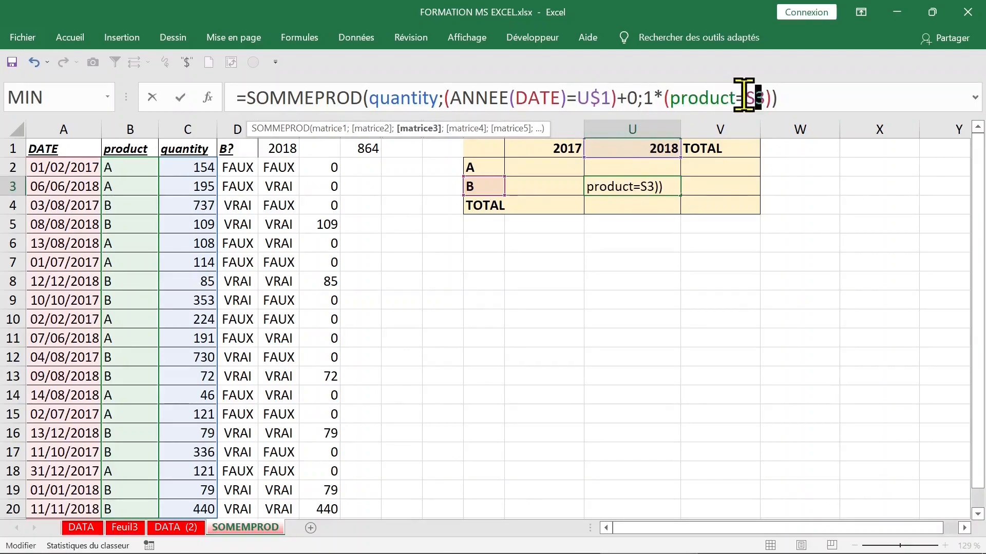
{"action": "key", "text": "F4"}
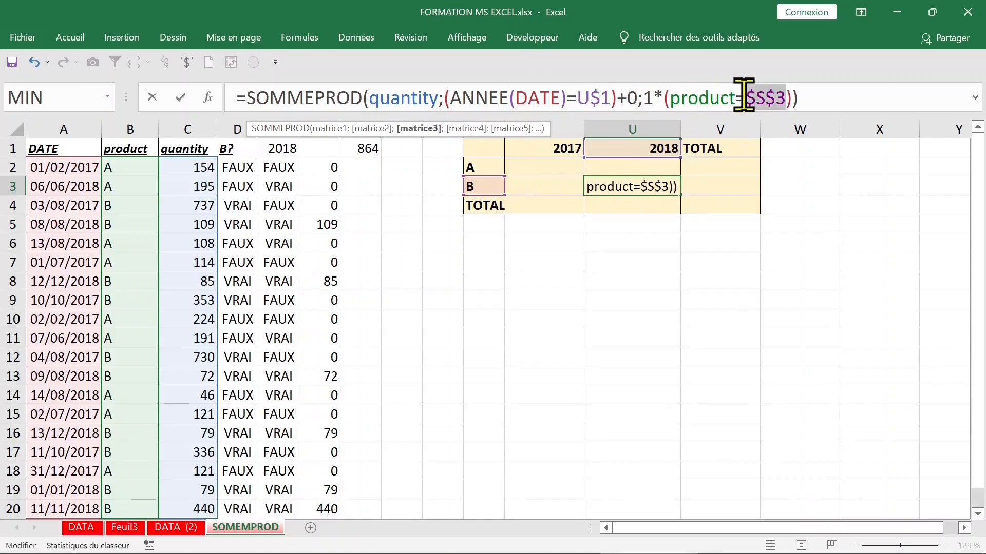
{"action": "key", "text": "F4"}
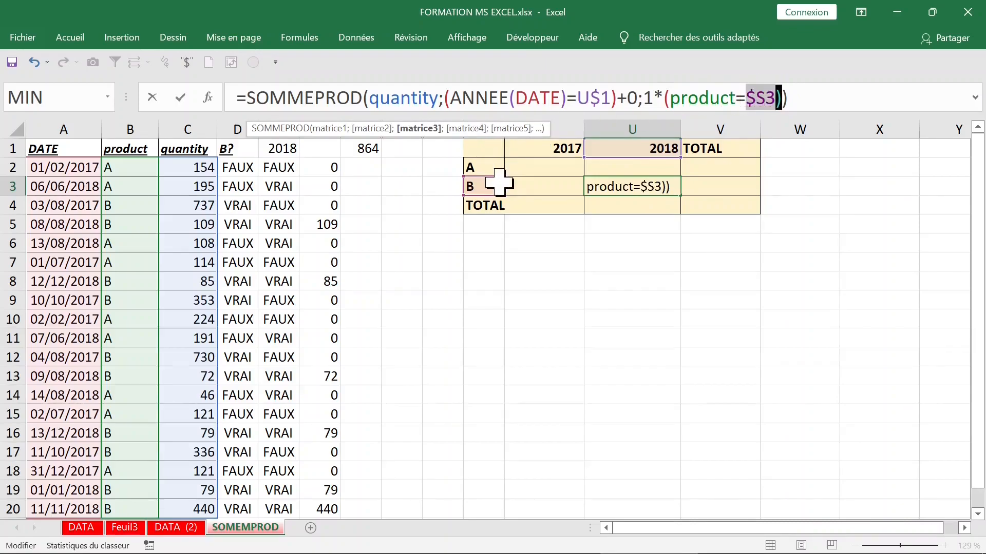
{"action": "key", "text": "ctrl+Return"}
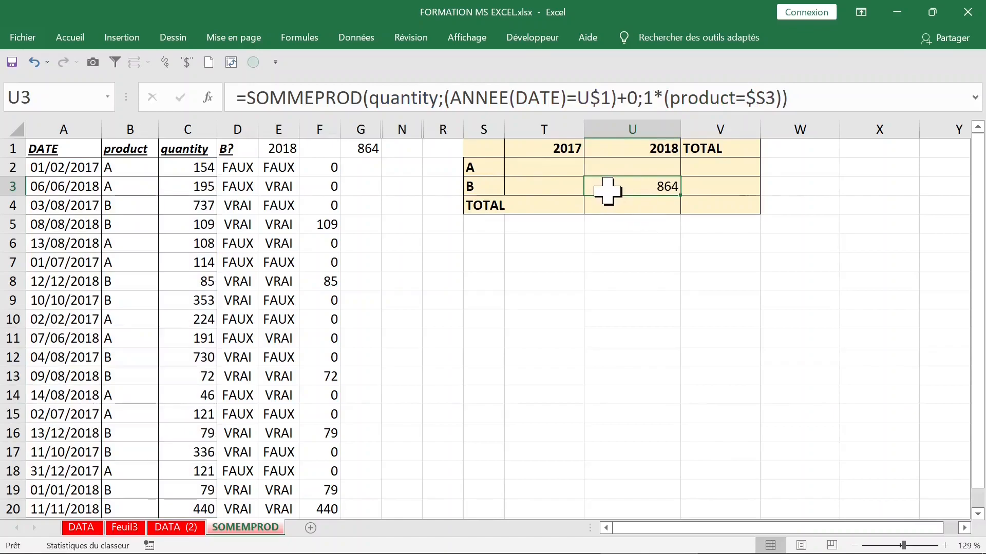
Copy the SOMMEPROD formula from U3 into T2:T3 and U2, and end the copy mode
{"action": "key", "text": "ctrl+c"}
{"action": "left_click_drag", "start_coordinate": [569, 172], "coordinate": [554, 180]}
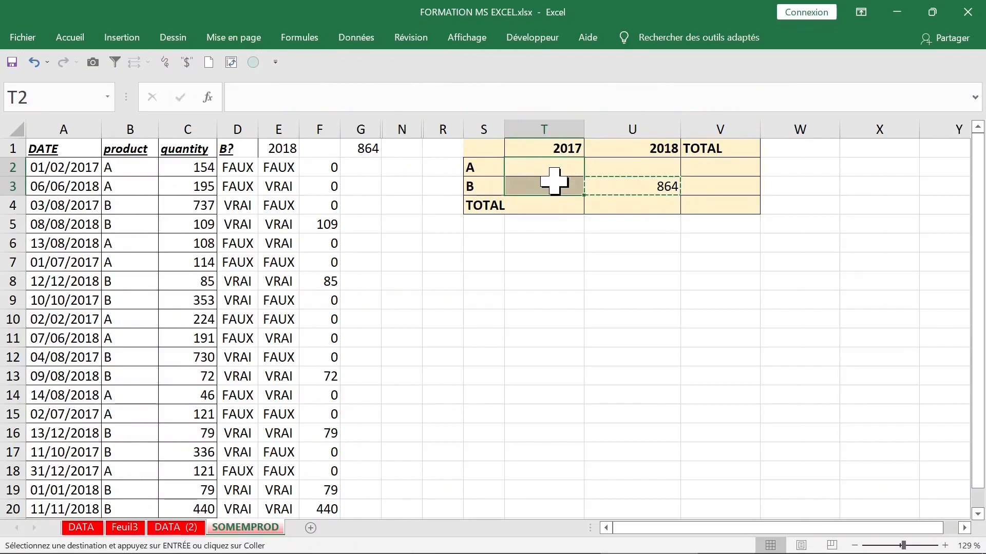
{"action": "key", "text": "ctrl+v"}
{"action": "key", "text": "ctrl"}
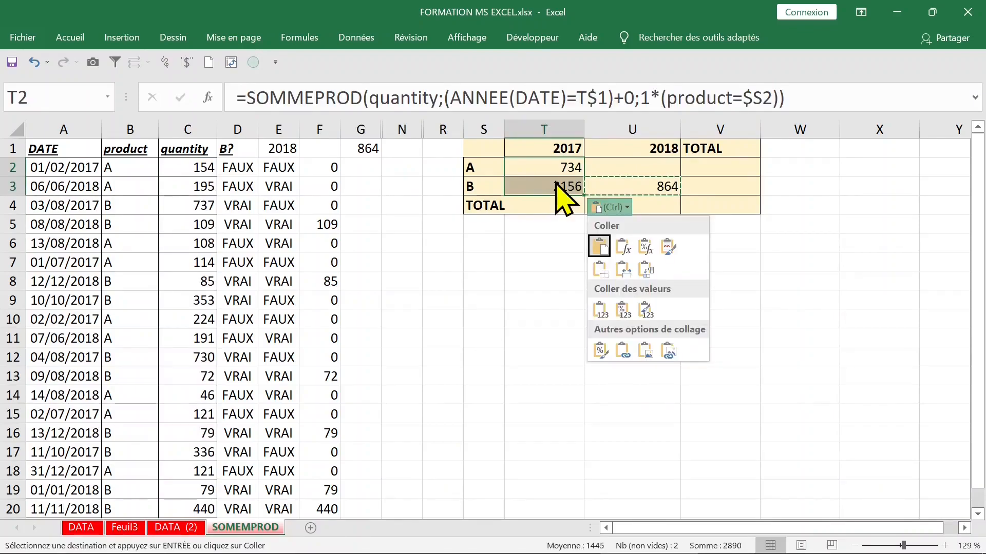
{"action": "left_click", "coordinate": [611, 164]}
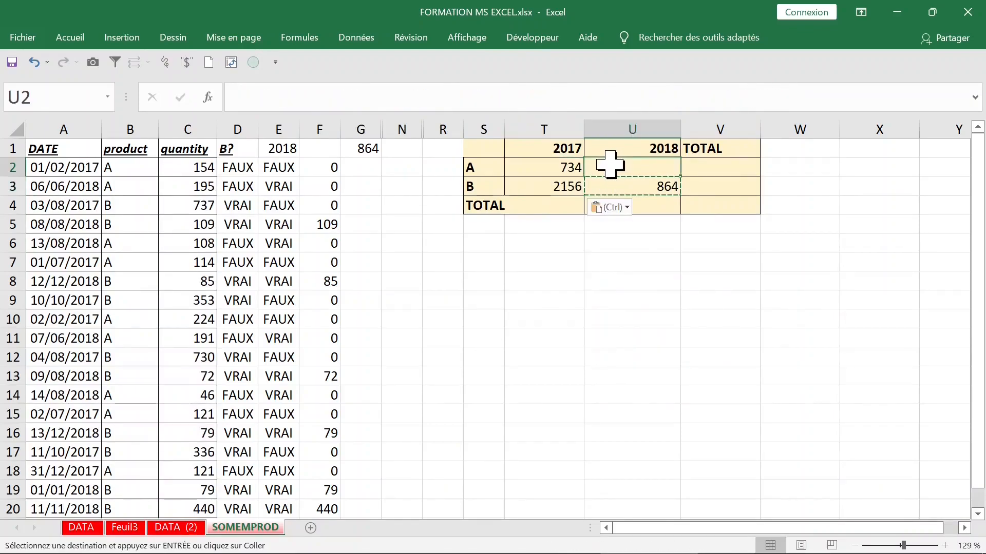
{"action": "key", "text": "ctrl+v"}
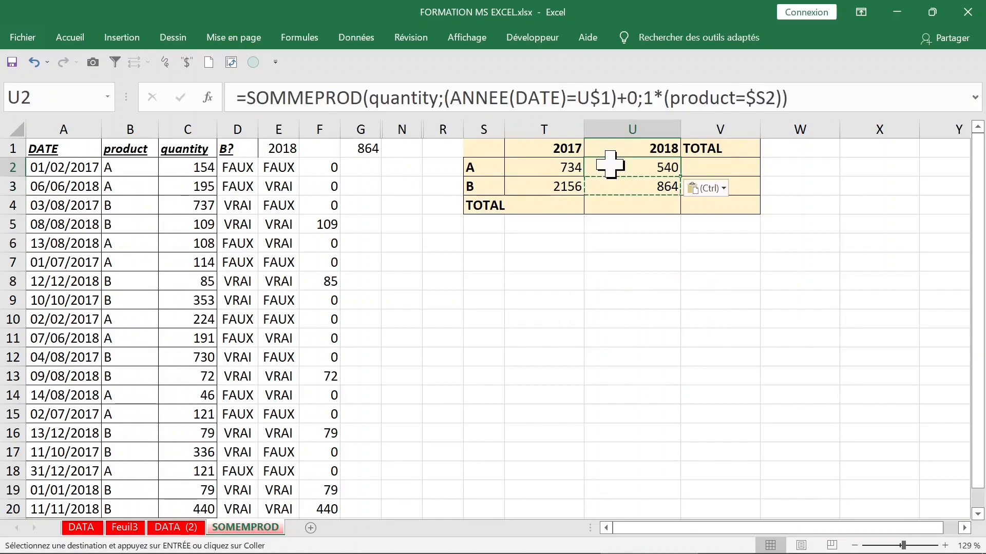
{"action": "left_click", "coordinate": [629, 243]}
{"action": "left_click", "coordinate": [562, 240]}
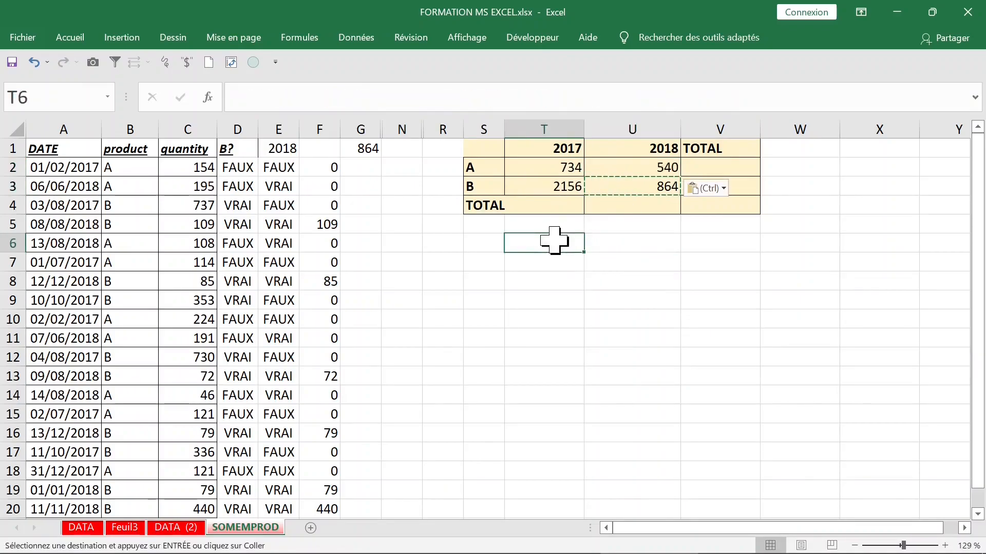
{"action": "left_click", "coordinate": [640, 240]}
{"action": "key", "text": "Escape"}
Examine the copied SOMMEPROD formulas in T2:U3, especially the references in T2
{"action": "left_click_drag", "start_coordinate": [561, 165], "coordinate": [655, 179]}
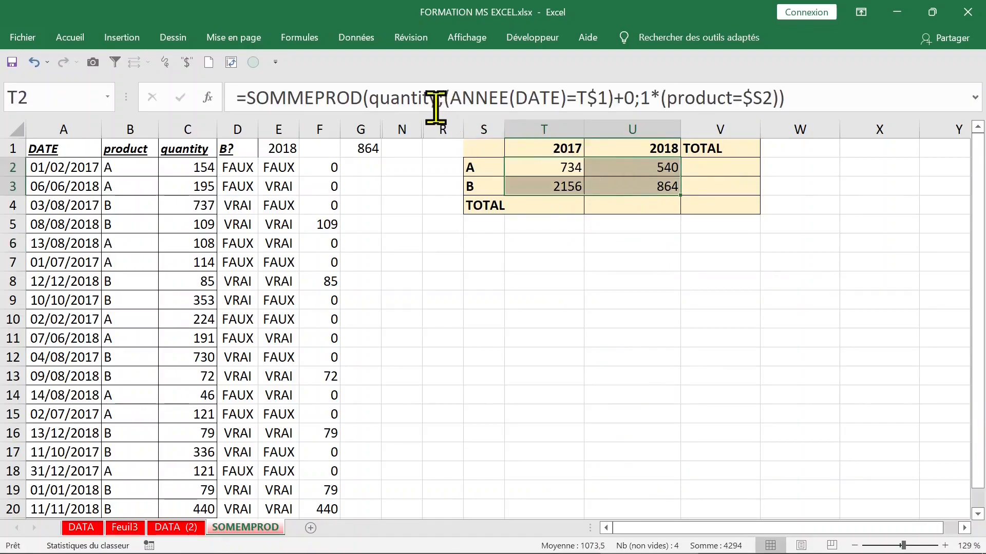
{"action": "left_click", "coordinate": [443, 243]}
{"action": "left_click", "coordinate": [544, 243]}
{"action": "left_click", "coordinate": [548, 166]}
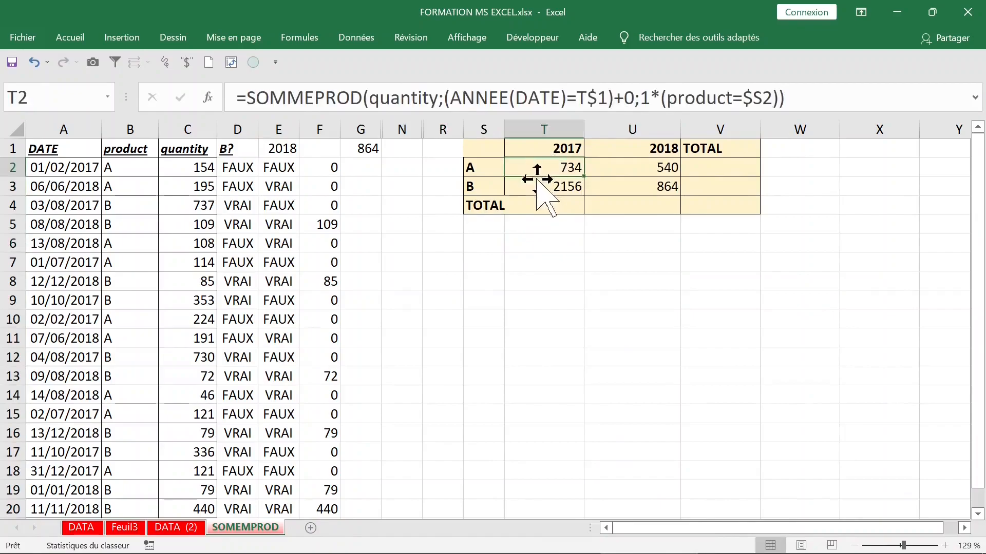
{"action": "left_click", "coordinate": [535, 243]}
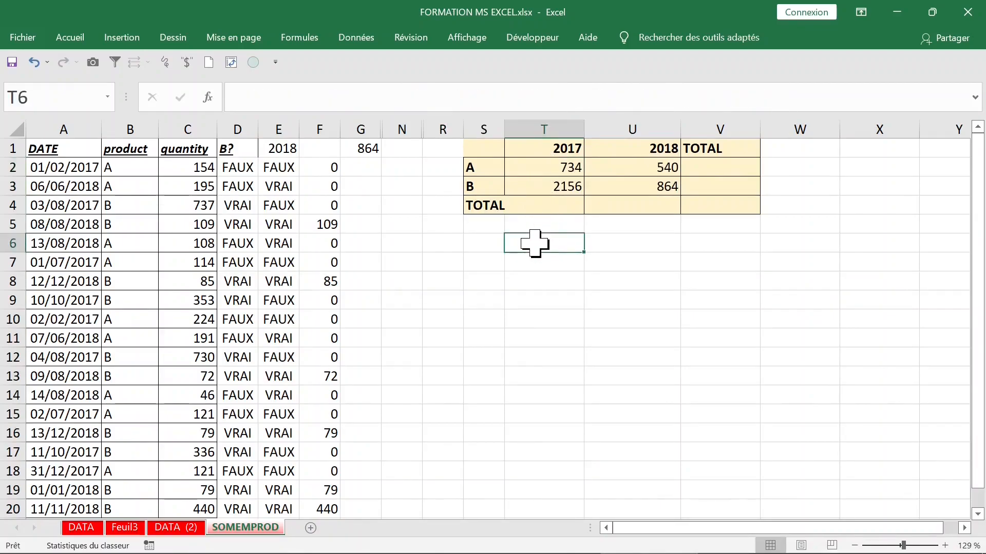
{"action": "left_click", "coordinate": [488, 243]}
Clear T2:T3 and start a new SOMMEPROD formula in T2 with its function arguments
{"action": "left_click_drag", "start_coordinate": [564, 167], "coordinate": [566, 188]}
{"action": "key", "text": "Delete"}
{"action": "left_click", "coordinate": [567, 171]}
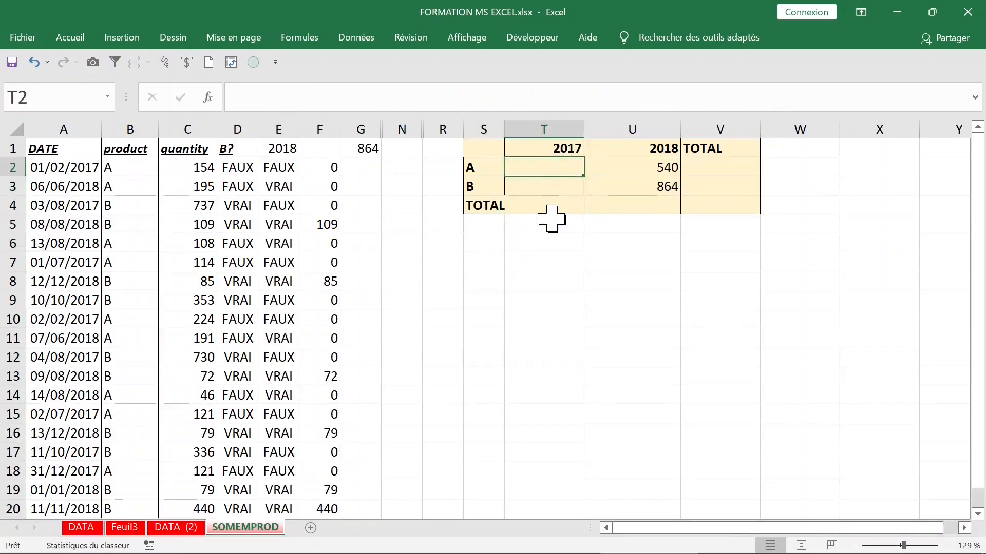
{"action": "type", "text": "=s"}
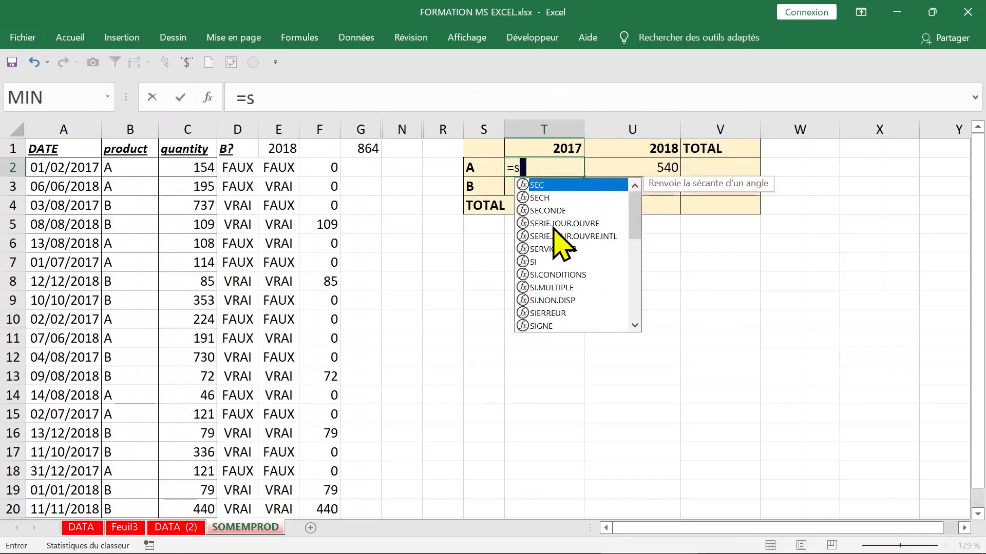
{"action": "type", "text": "ommeprod"}
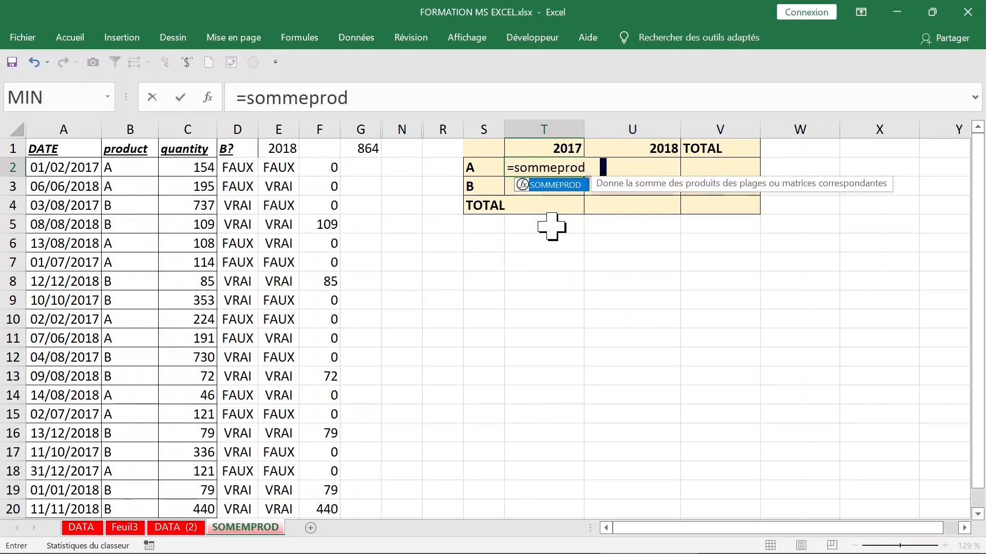
{"action": "key", "text": "Tab"}
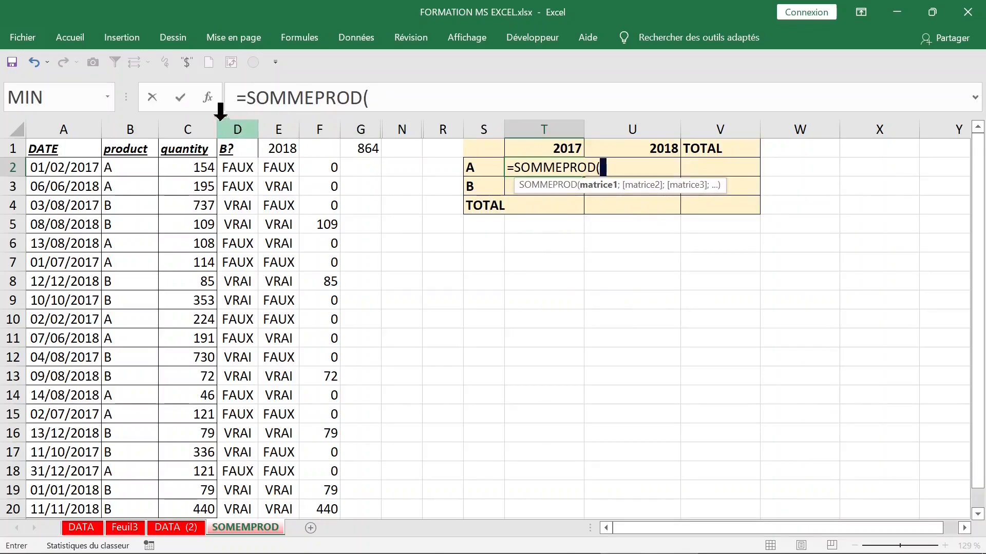
{"action": "left_click", "coordinate": [208, 98]}
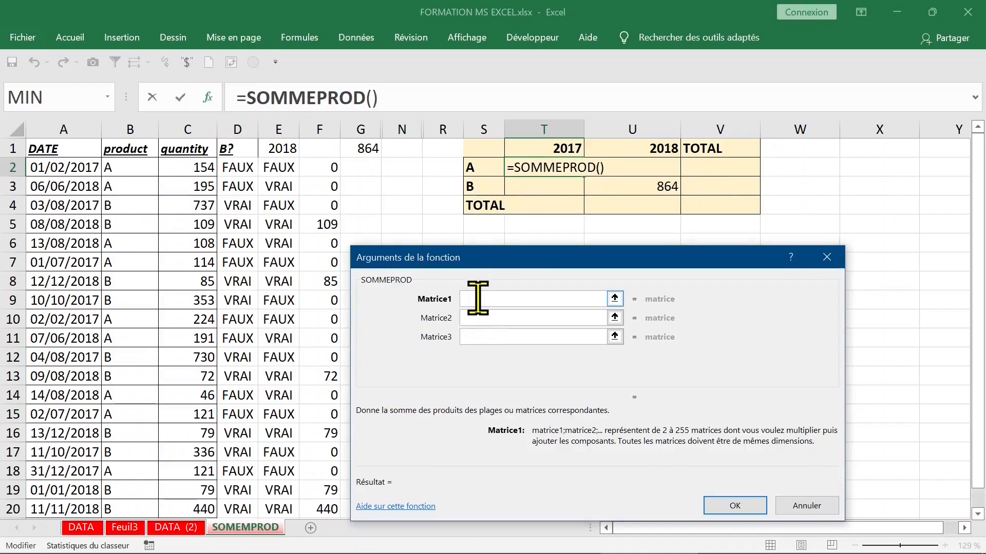
Set the first SOMMEPROD array to product=S2, inserting product from the defined names
{"action": "key", "text": "F3"}
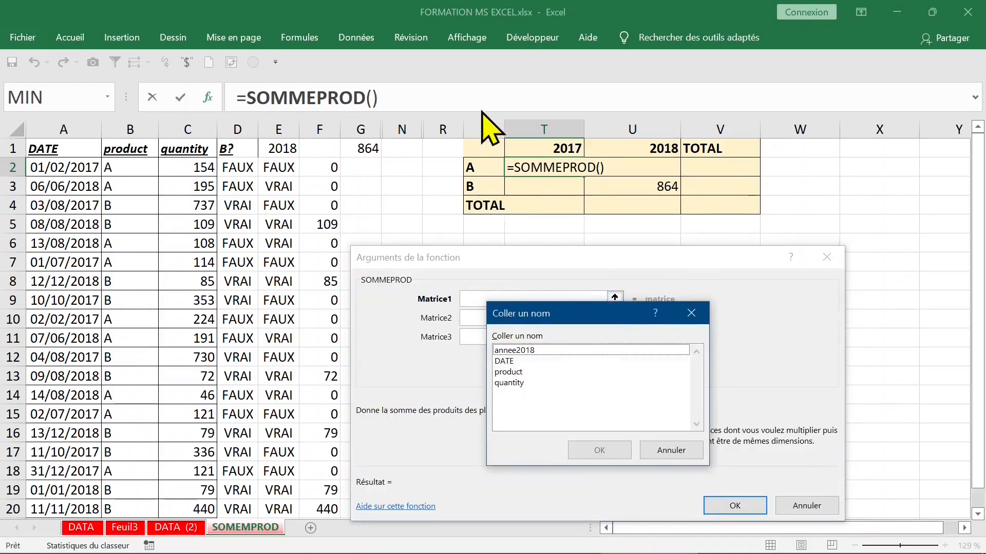
{"action": "left_click", "coordinate": [524, 372]}
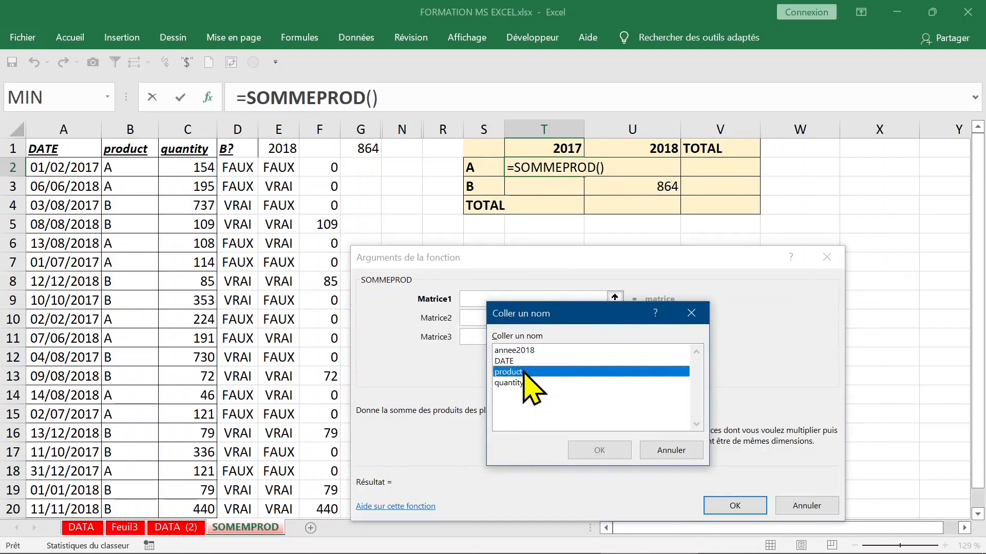
{"action": "double_click", "coordinate": [523, 372]}
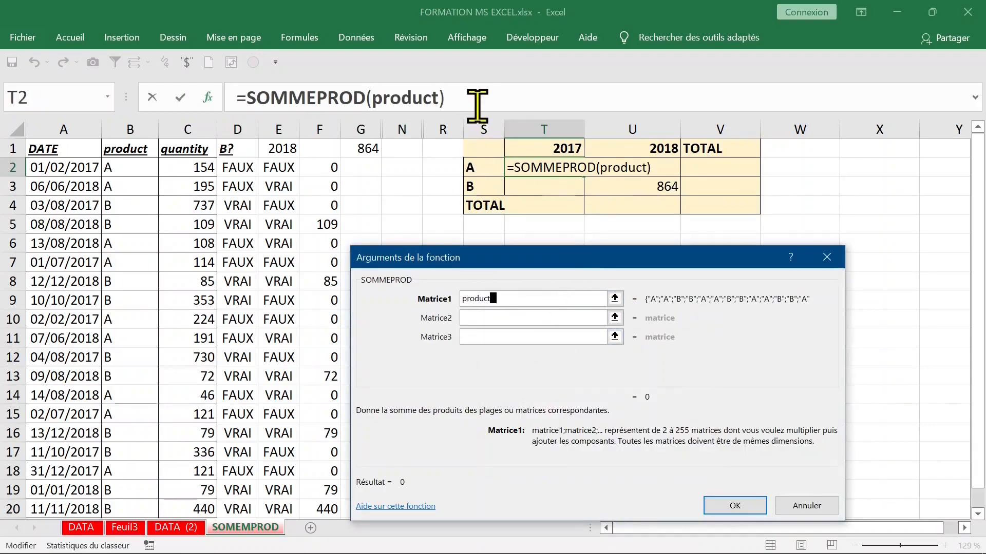
{"action": "type", "text": "="}
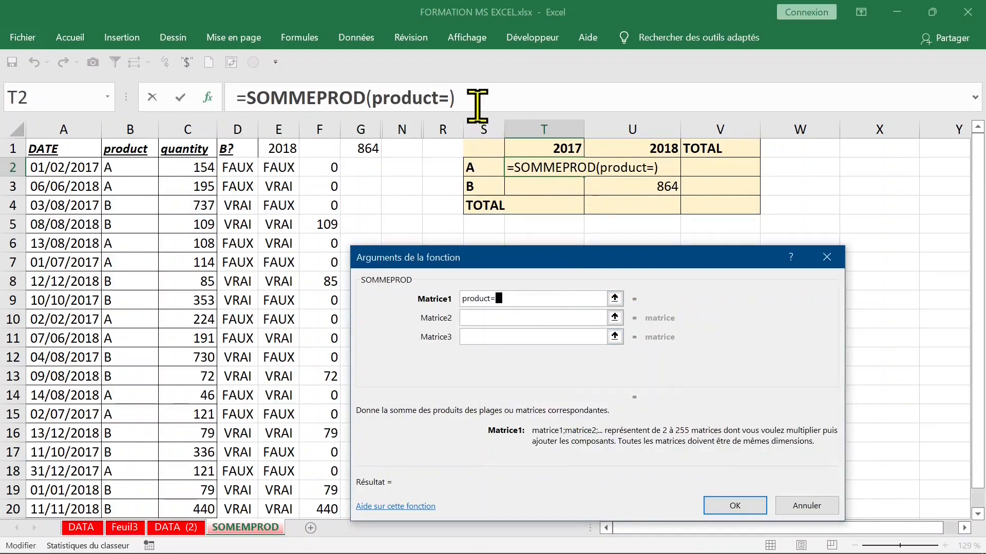
{"action": "left_click", "coordinate": [485, 168]}
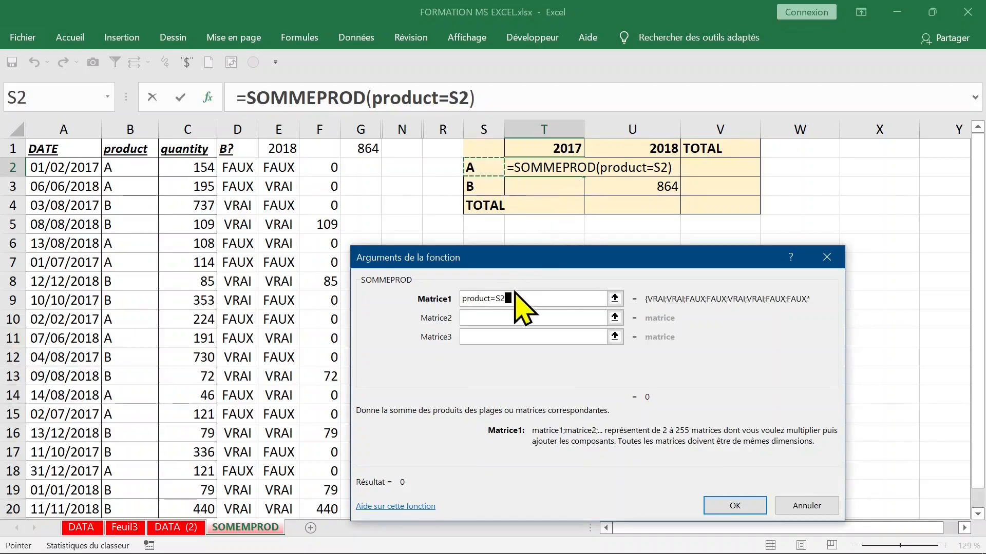
{"action": "left_click_drag", "start_coordinate": [502, 299], "coordinate": [532, 299]}
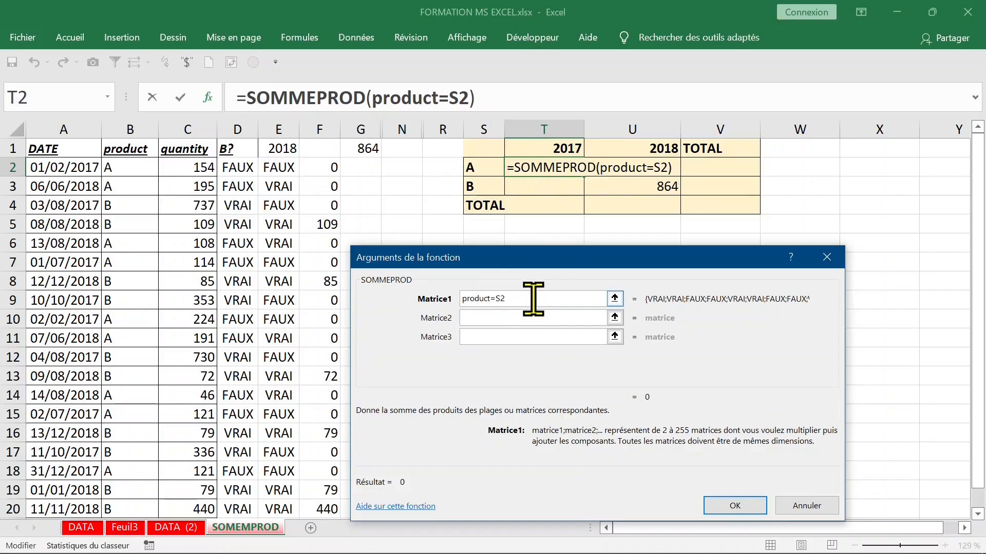
Set the second SOMMEPROD array to DATE=T$1, using the defined name DATE and locking the row of the year header
{"action": "left_click", "coordinate": [475, 318]}
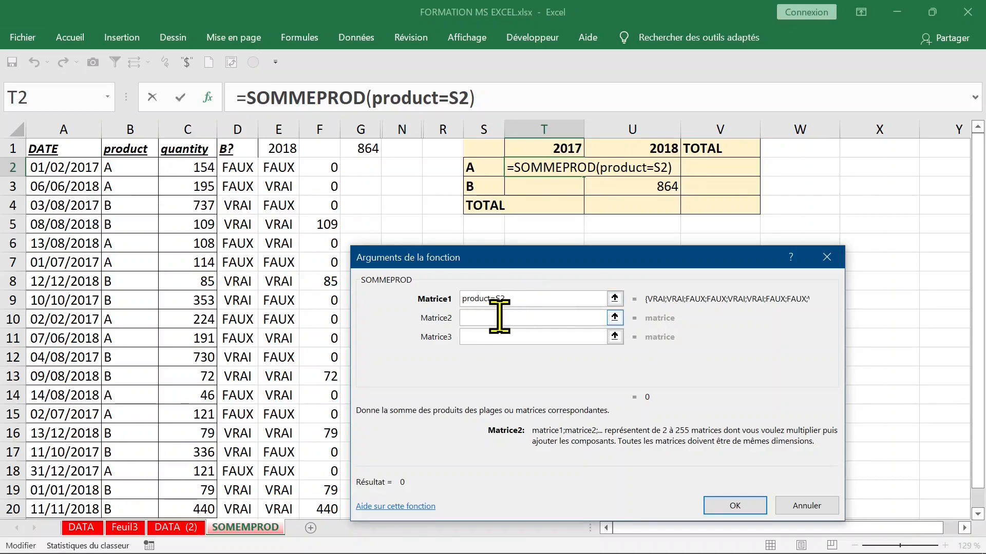
{"action": "key", "text": "F3"}
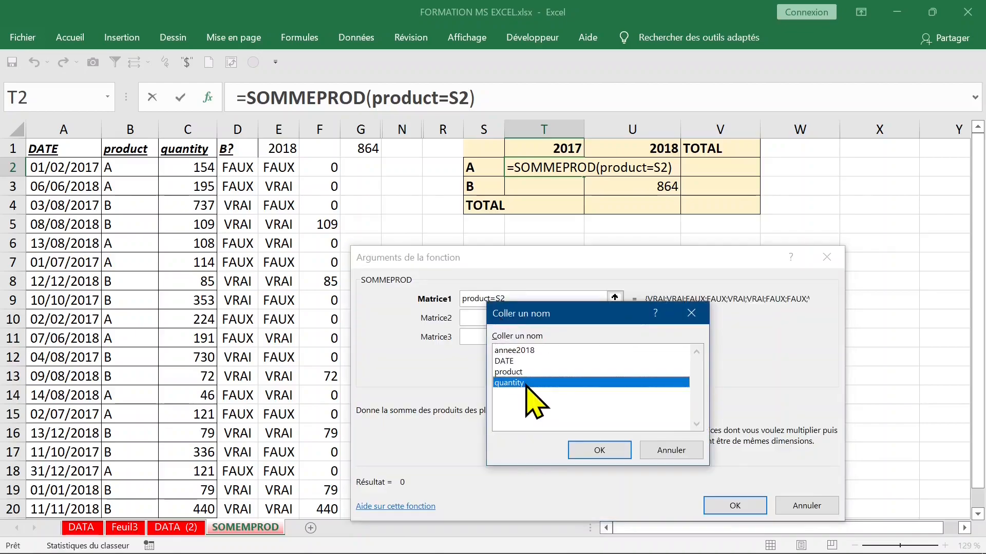
{"action": "double_click", "coordinate": [522, 360]}
{"action": "type", "text": "="}
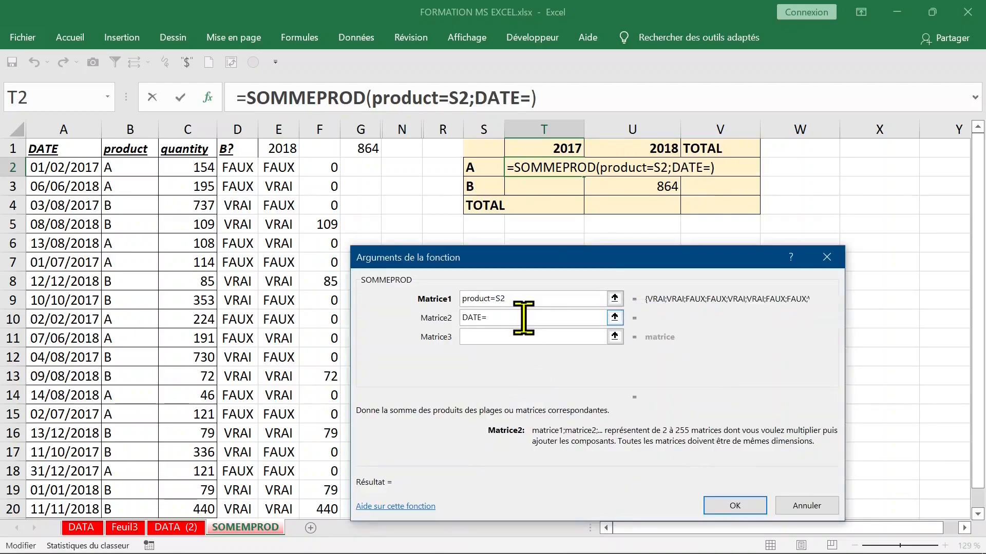
{"action": "left_click", "coordinate": [539, 148]}
{"action": "left_click", "coordinate": [544, 97]}
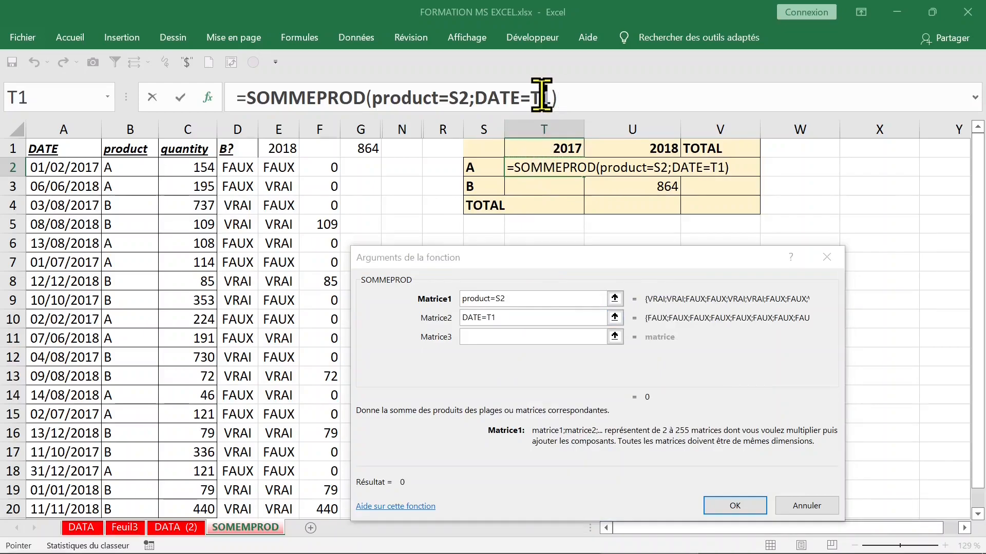
{"action": "key", "text": "F4"}
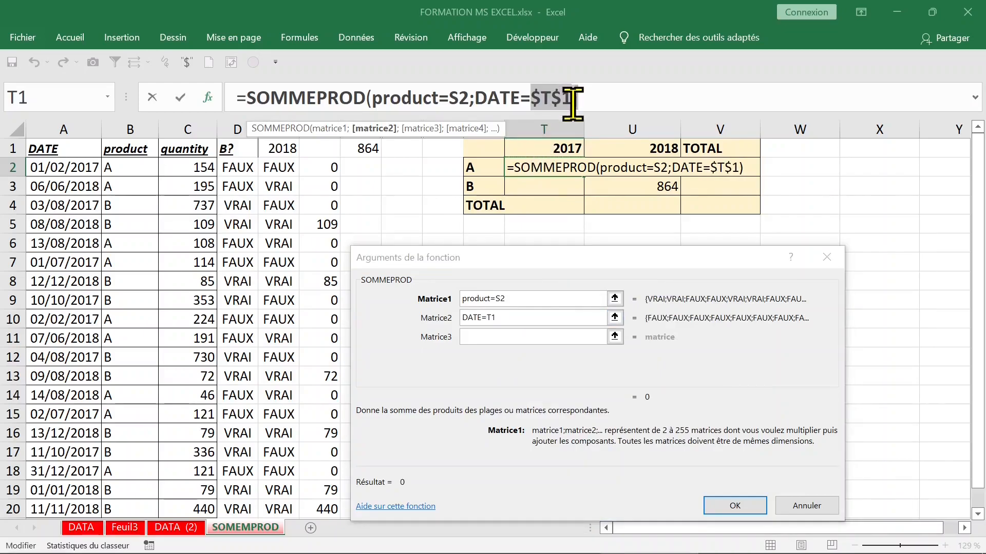
{"action": "key", "text": "F4"}
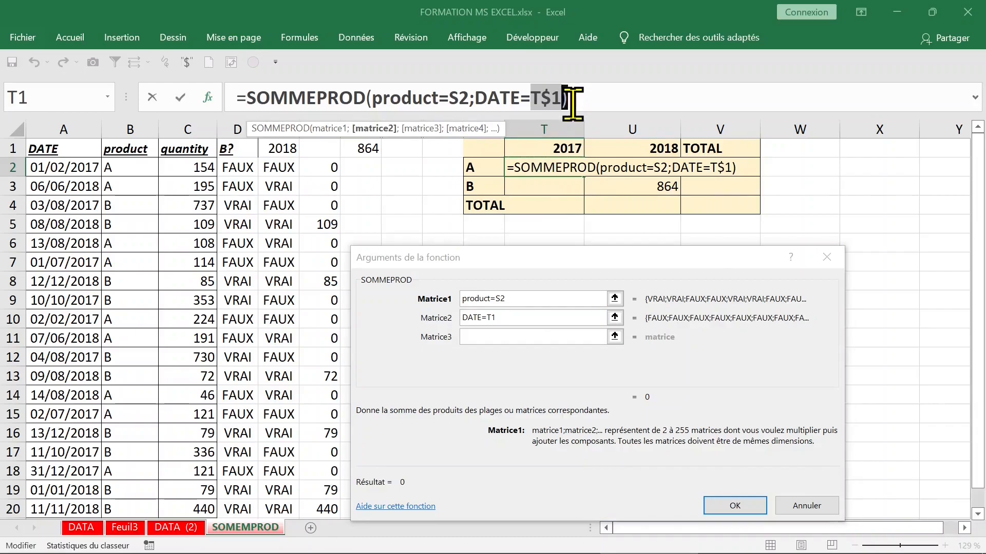
{"action": "left_click", "coordinate": [572, 100]}
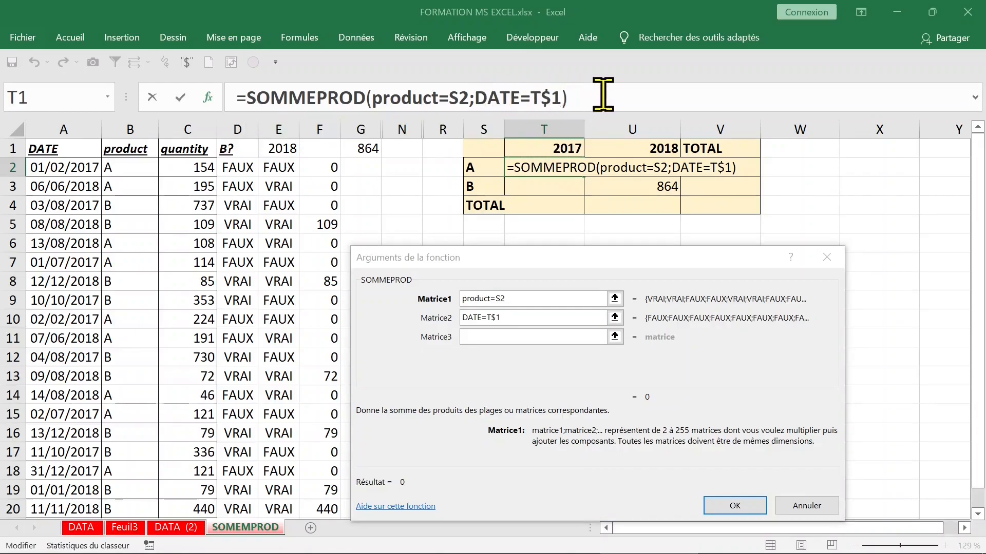
Enclose DATE in the annee function so the second array reads annee(DATE)=T$1
{"action": "left_click", "coordinate": [480, 98]}
{"action": "type", "text": "annee"}
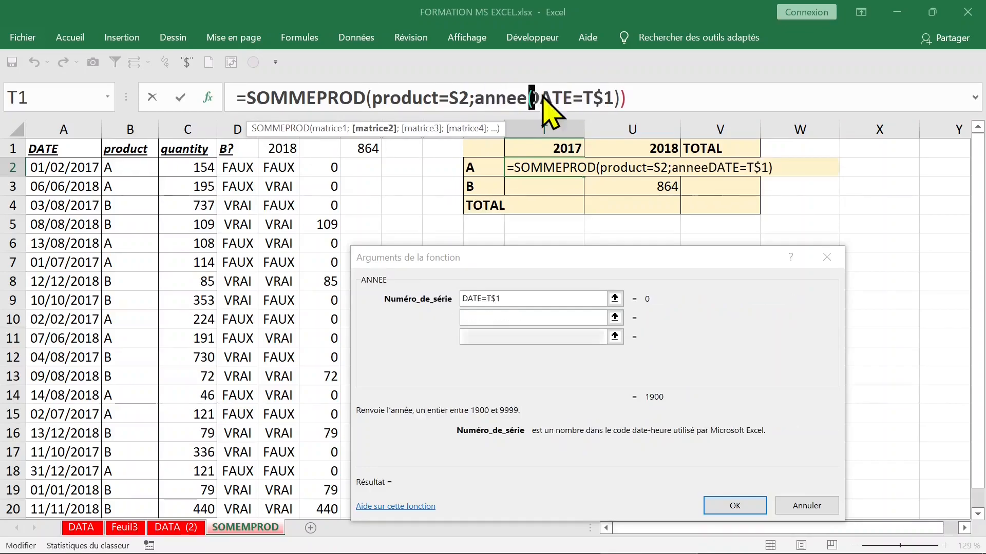
{"action": "type", "text": "("}
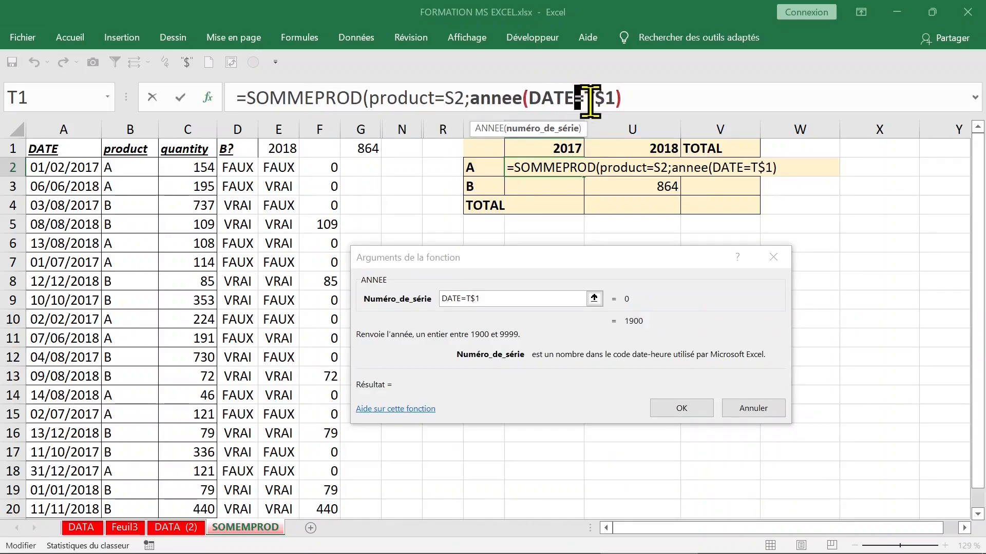
{"action": "left_click_drag", "start_coordinate": [583, 100], "coordinate": [586, 104]}
{"action": "type", "text": ")"}
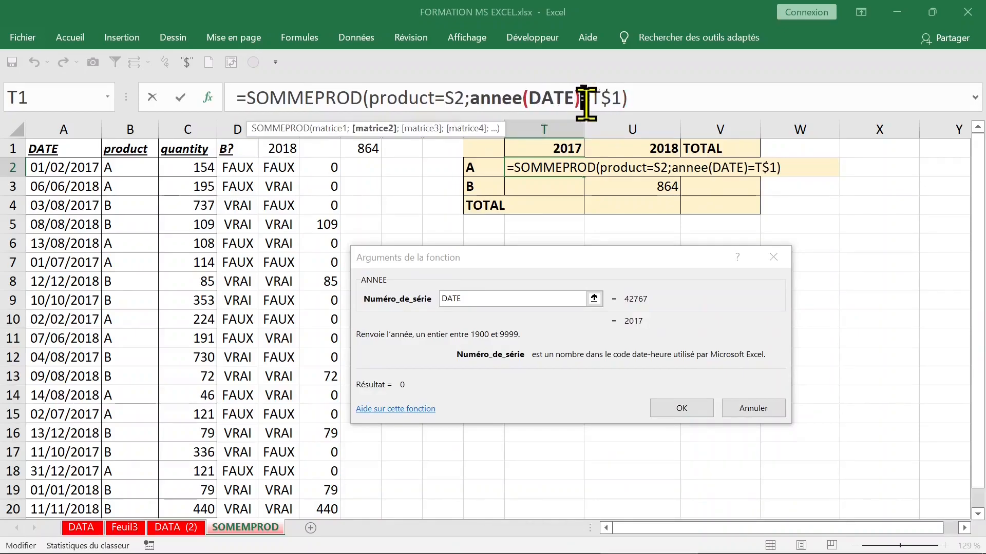
{"action": "left_click", "coordinate": [630, 98]}
{"action": "key", "text": "BackSpace"}
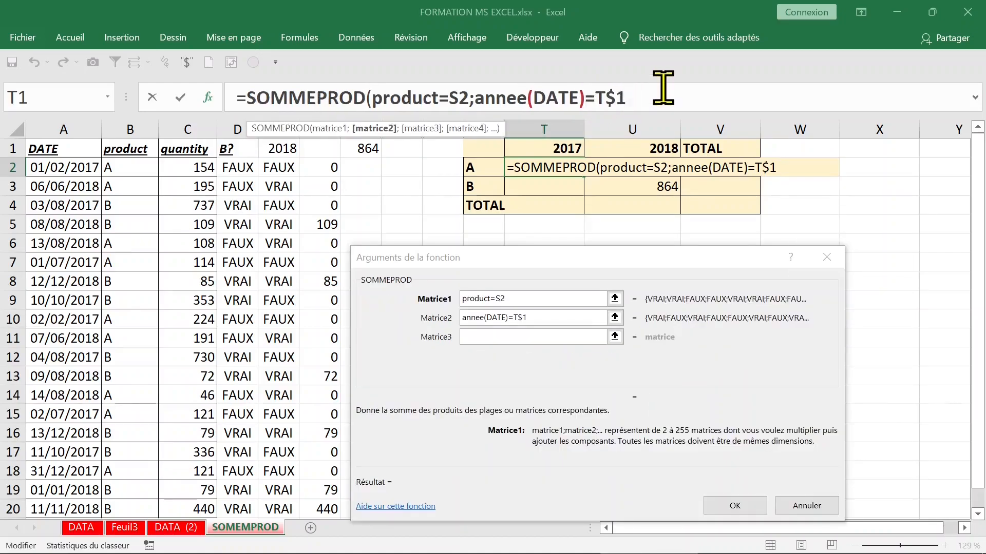
Convert the second array's year test to numbers as 1*(annee(DATE)=T$1)
{"action": "left_click", "coordinate": [543, 318]}
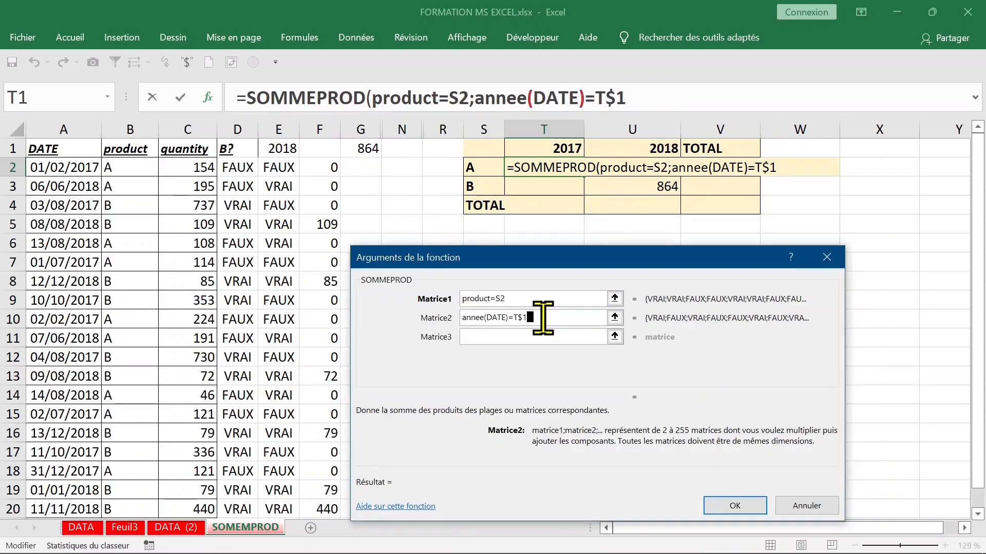
{"action": "type", "text": ")"}
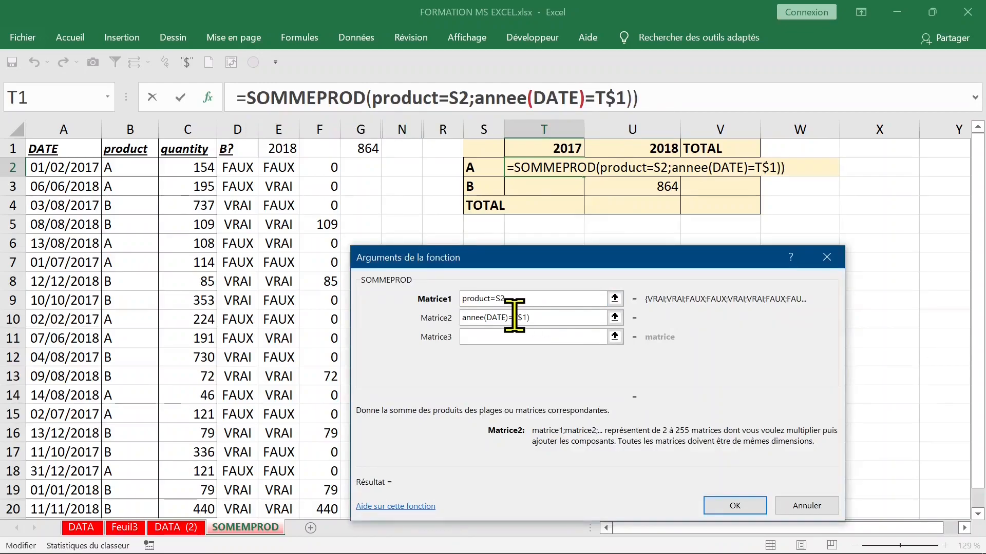
{"action": "key", "text": "Home"}
{"action": "type", "text": "("}
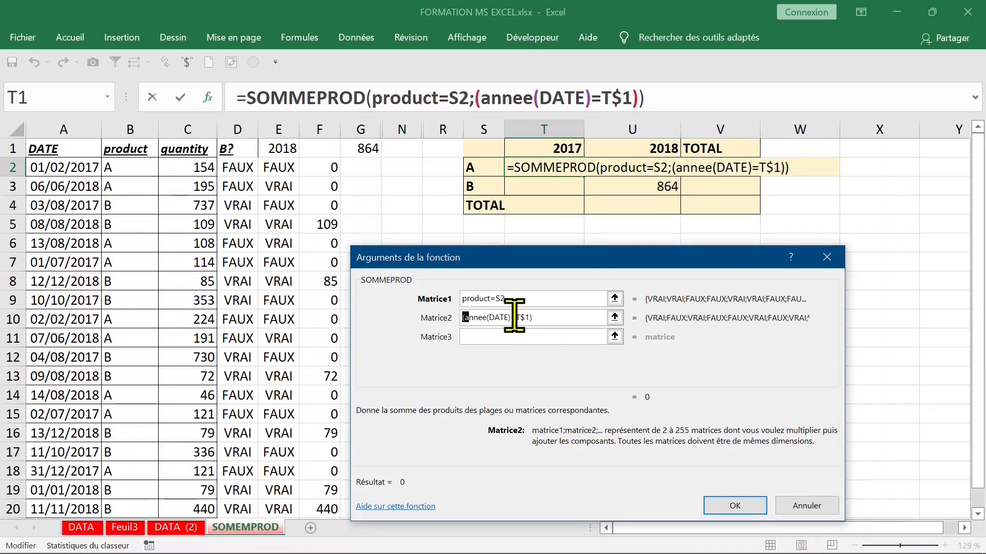
{"action": "key", "text": "Home"}
{"action": "type", "text": "1*"}
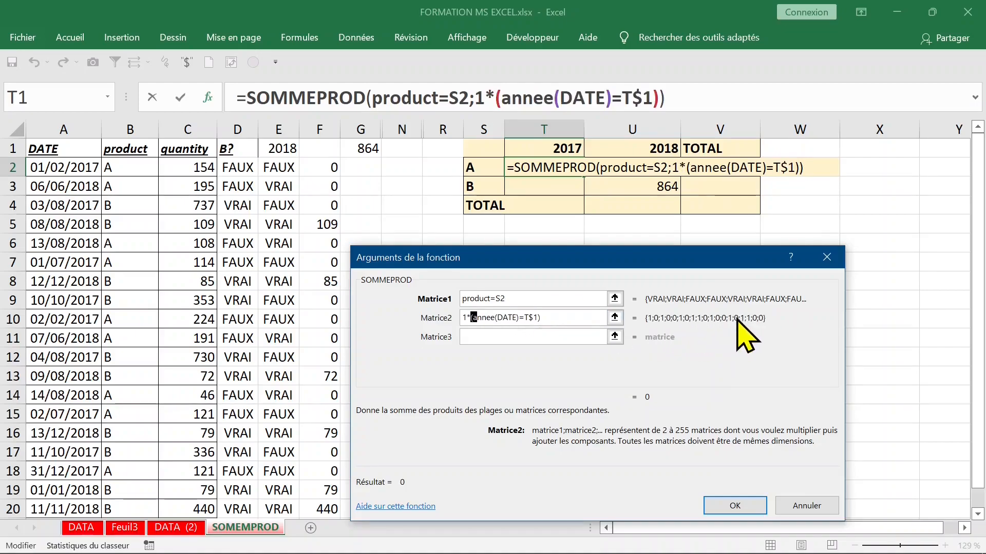
Convert the first array's product test to numbers as 1*(product=S2)
{"action": "left_click", "coordinate": [462, 301]}
{"action": "type", "text": "1*("}
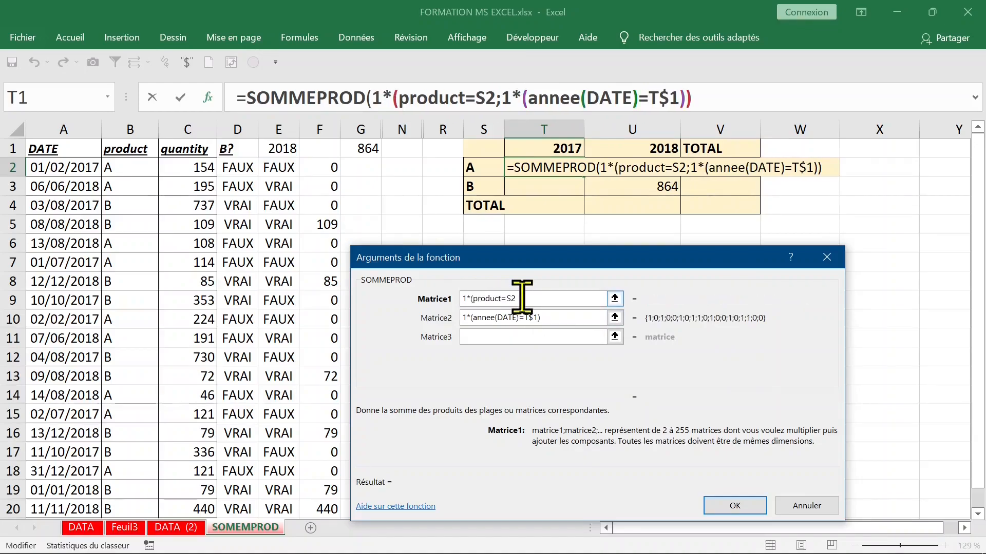
{"action": "left_click", "coordinate": [551, 298]}
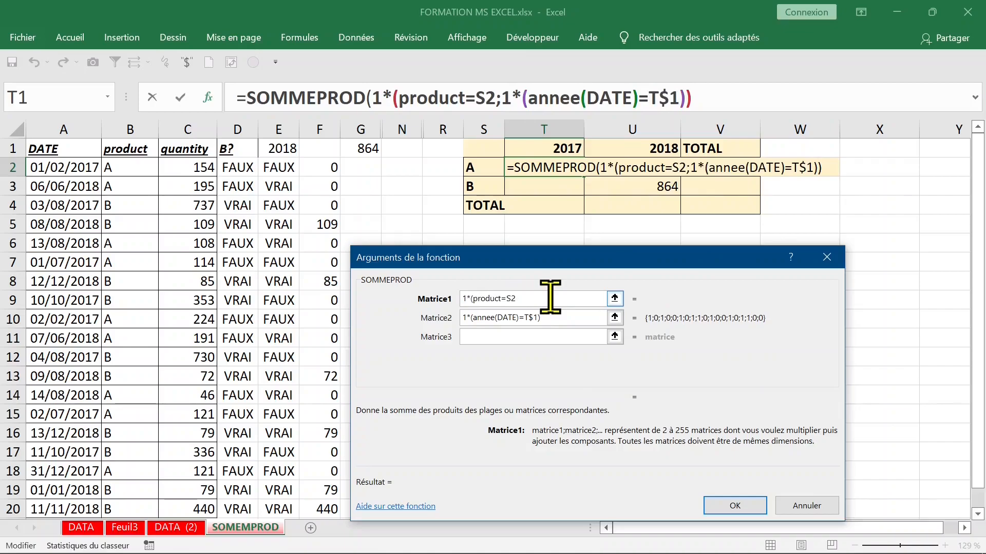
{"action": "type", "text": ")"}
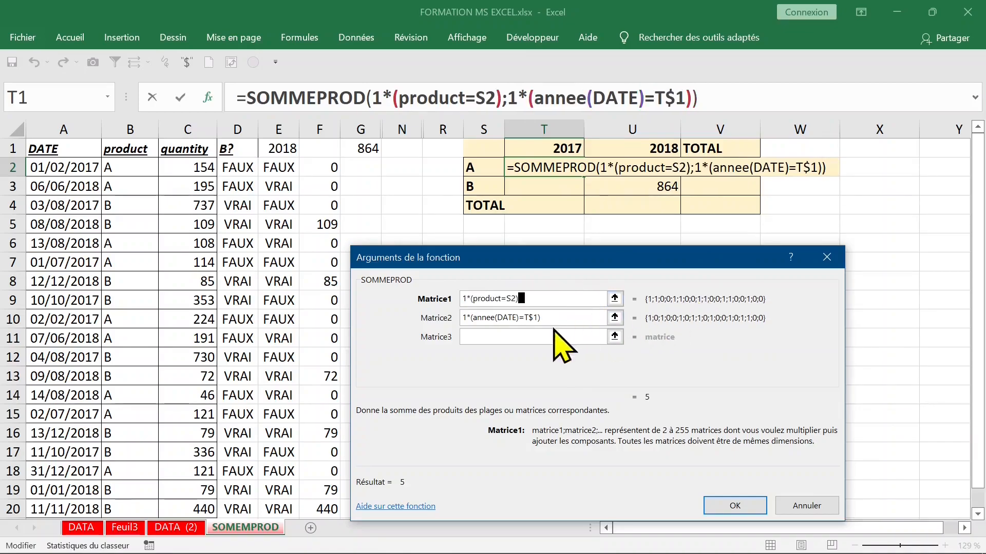
Set the third SOMMEPROD array to the defined name quantity
{"action": "left_click", "coordinate": [488, 337]}
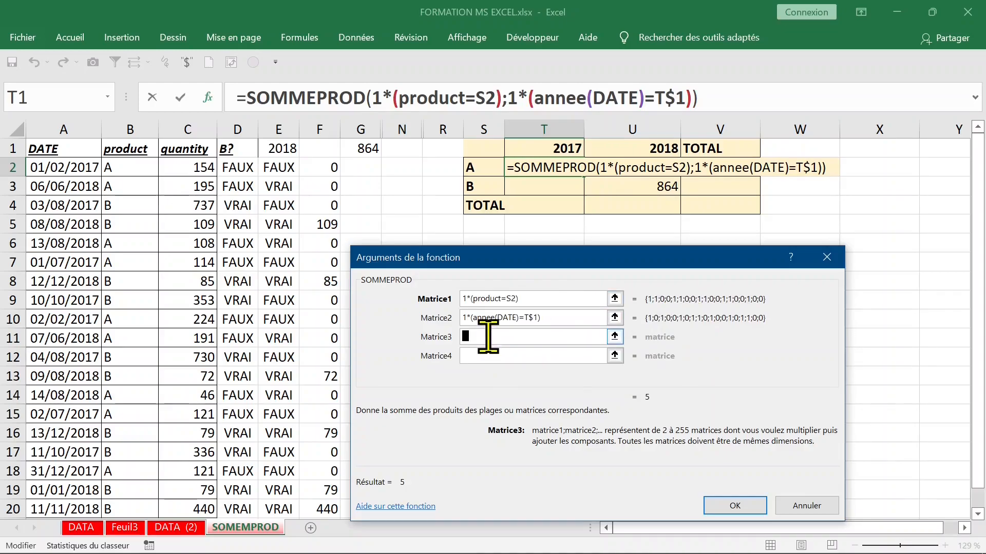
{"action": "key", "text": "F3"}
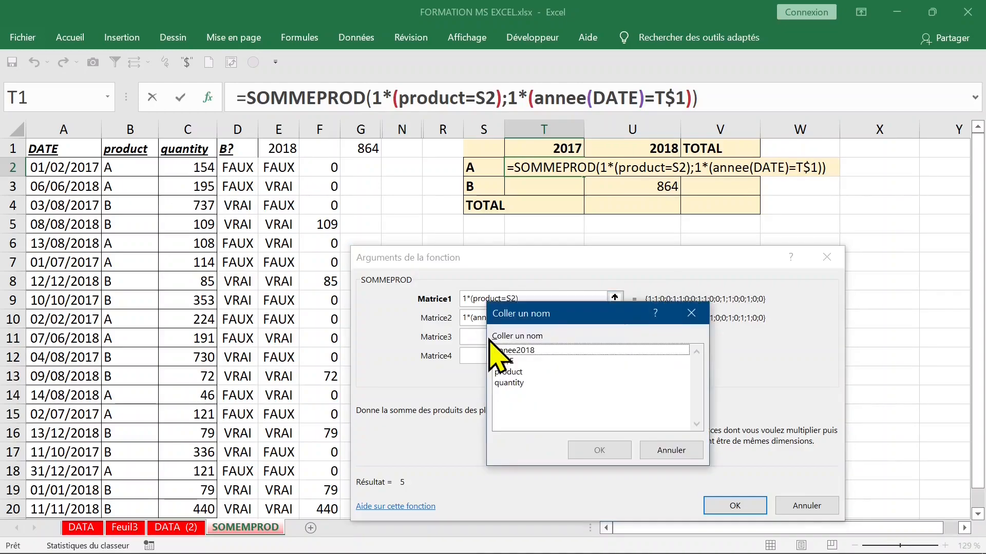
{"action": "left_click", "coordinate": [524, 383]}
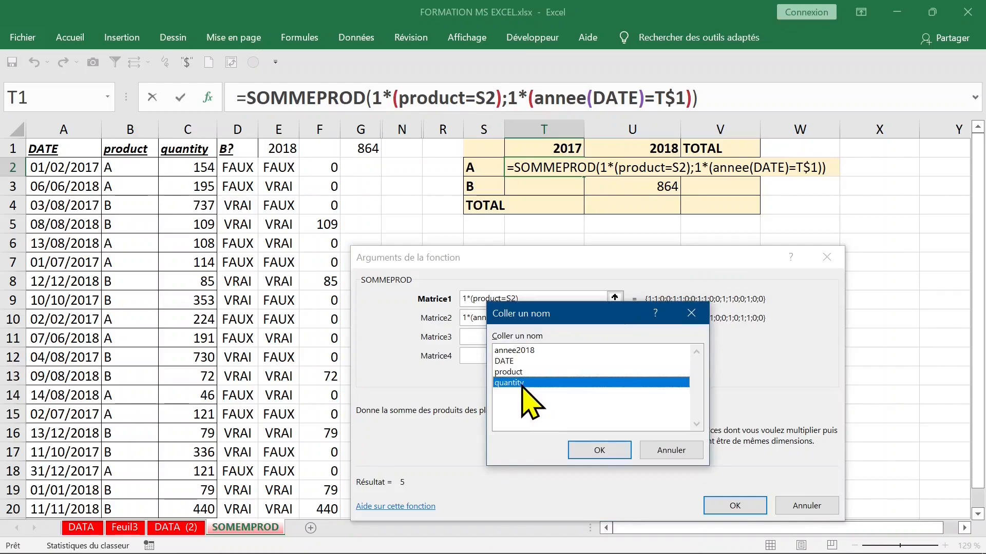
{"action": "key", "text": "Return"}
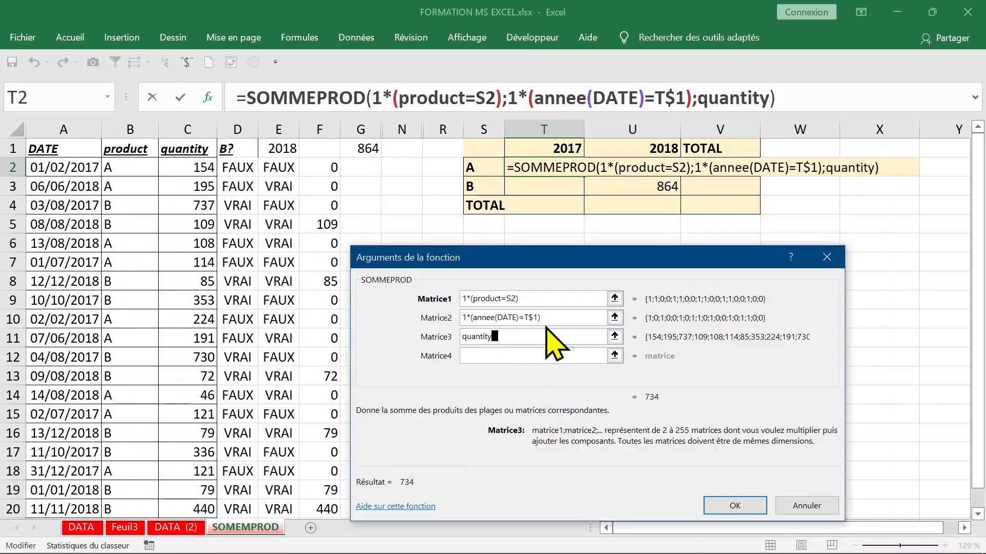
Lock the column of the product reference as $S2 in the first array and accept the T2 formula
{"action": "left_click_drag", "start_coordinate": [511, 298], "coordinate": [530, 299]}
{"action": "left_click", "coordinate": [526, 299]}
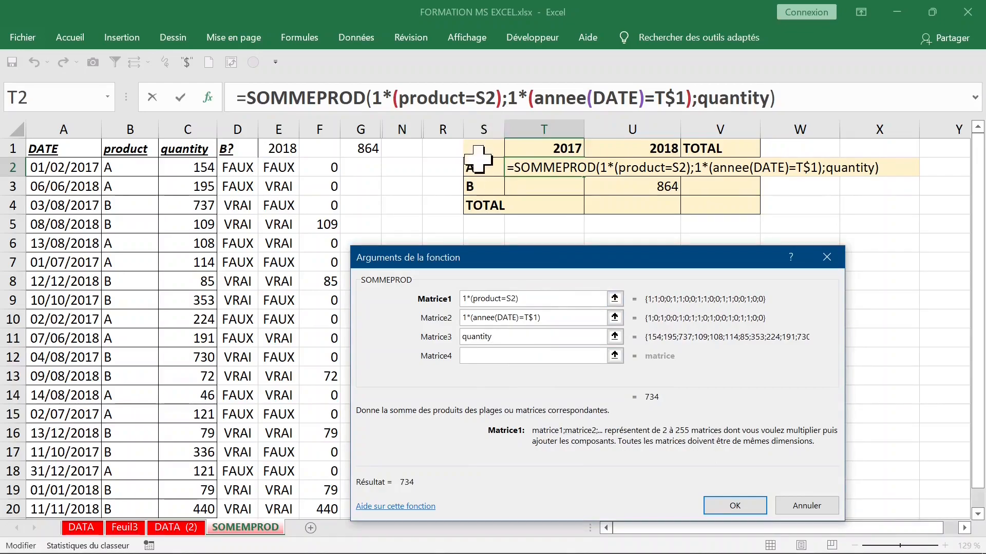
{"action": "key", "text": "F4"}
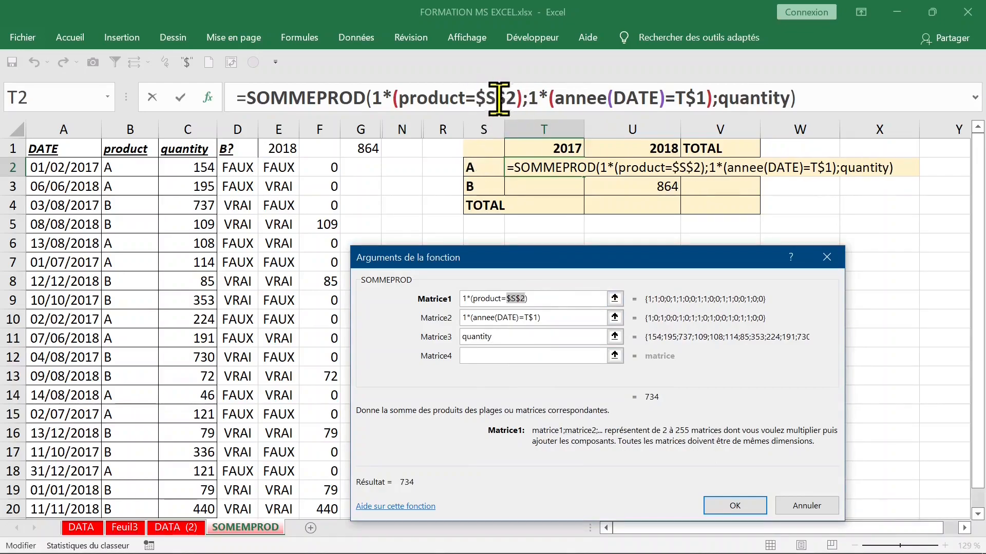
{"action": "key", "text": "F4"}
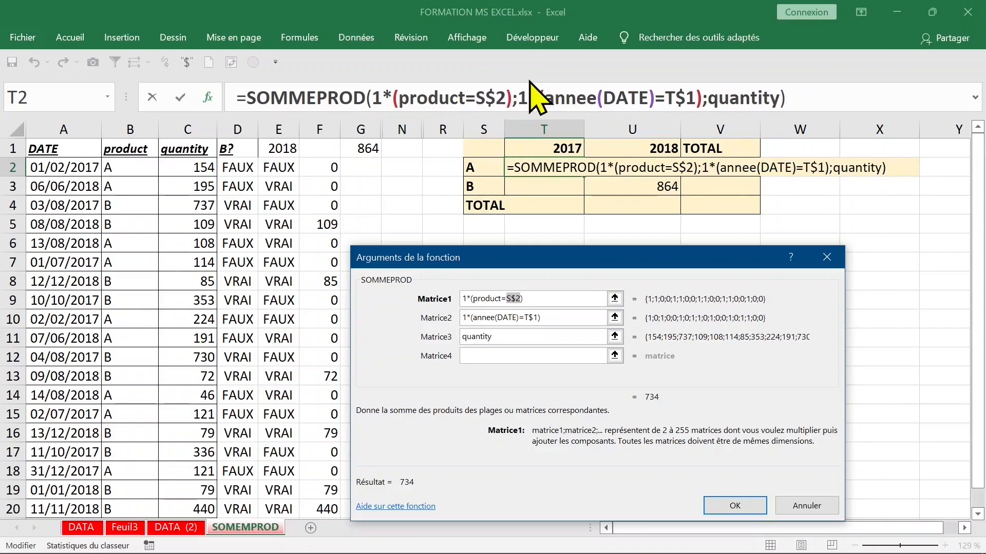
{"action": "left_click", "coordinate": [487, 97]}
{"action": "left_click_drag", "start_coordinate": [488, 97], "coordinate": [479, 97]}
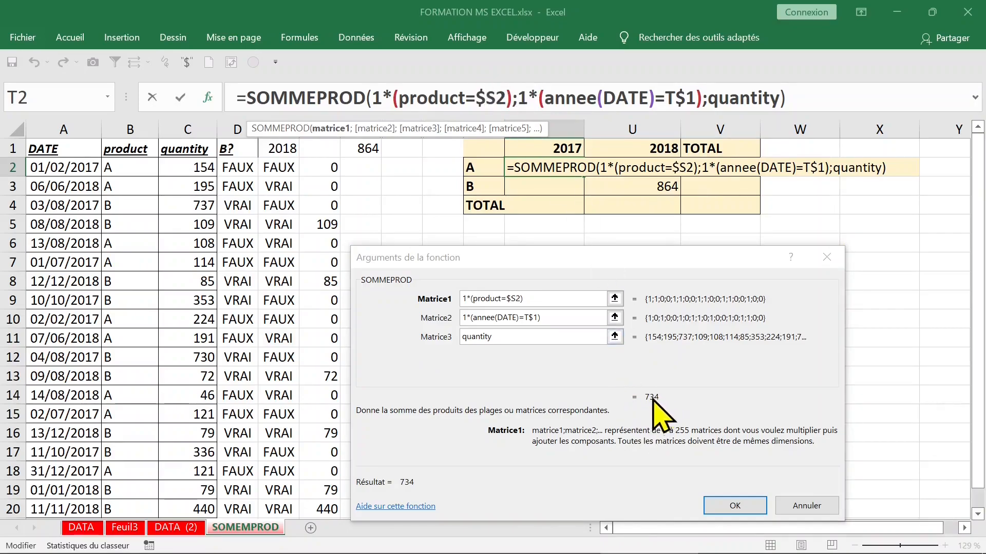
{"action": "left_click", "coordinate": [729, 505]}
Copy the T2 formula to the remaining product and year cells, T3 and U2:U3
{"action": "left_click_drag", "start_coordinate": [583, 176], "coordinate": [682, 188]}
{"action": "left_click", "coordinate": [568, 162]}
{"action": "left_click", "coordinate": [671, 165]}
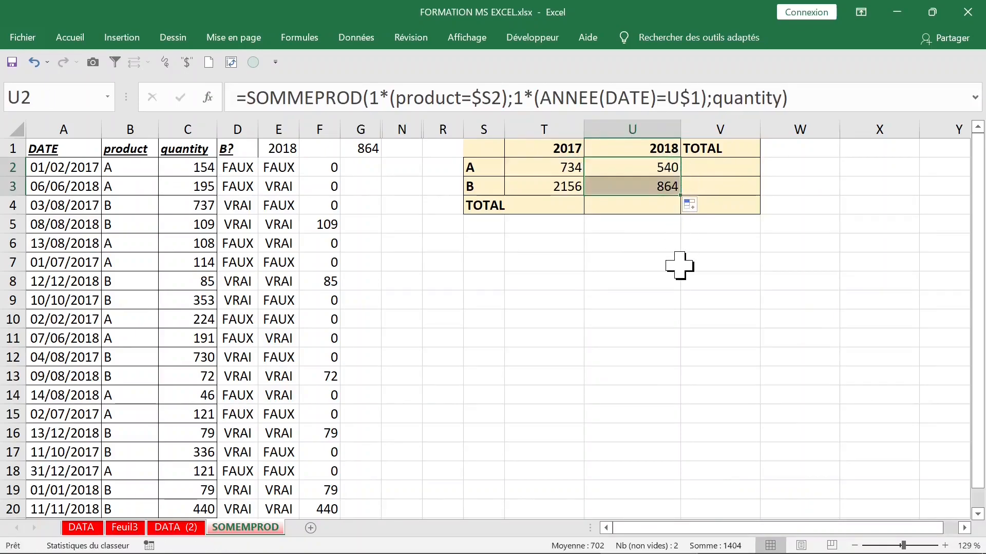
Start a SOMMEPROD formula in T4, the 2017 total cell, and open its function arguments
{"action": "left_click", "coordinate": [563, 204]}
{"action": "left_click_drag", "start_coordinate": [536, 204], "coordinate": [561, 200]}
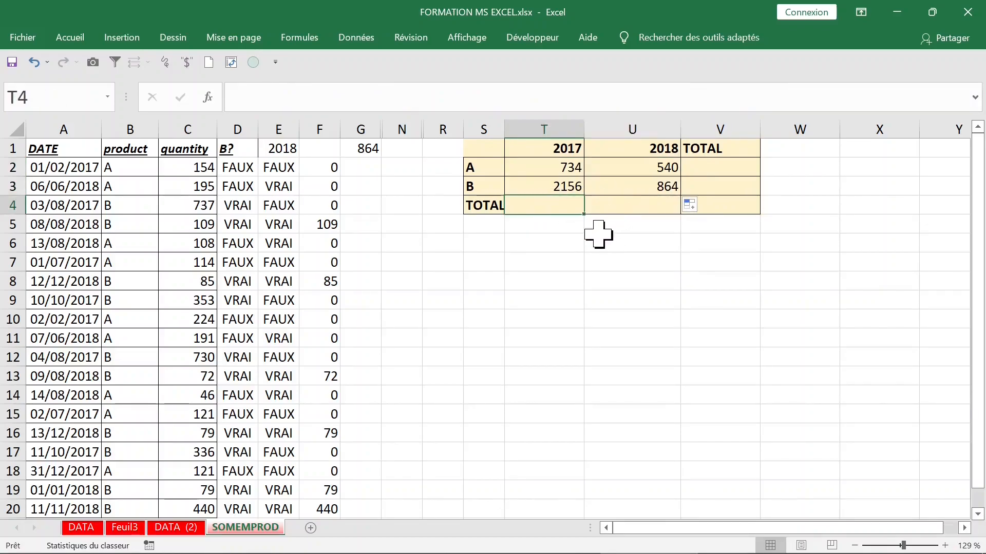
{"action": "type", "text": "=s"}
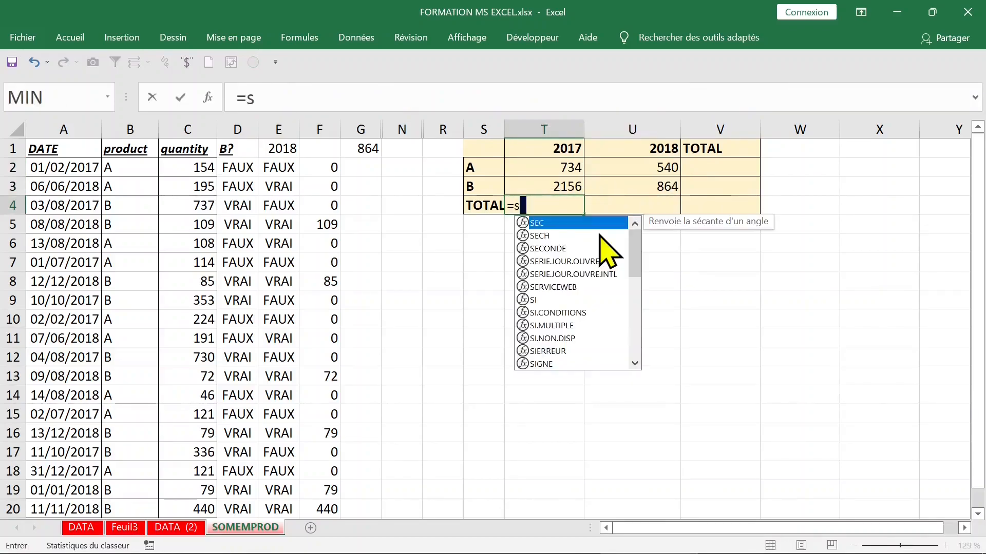
{"action": "type", "text": "ommeop"}
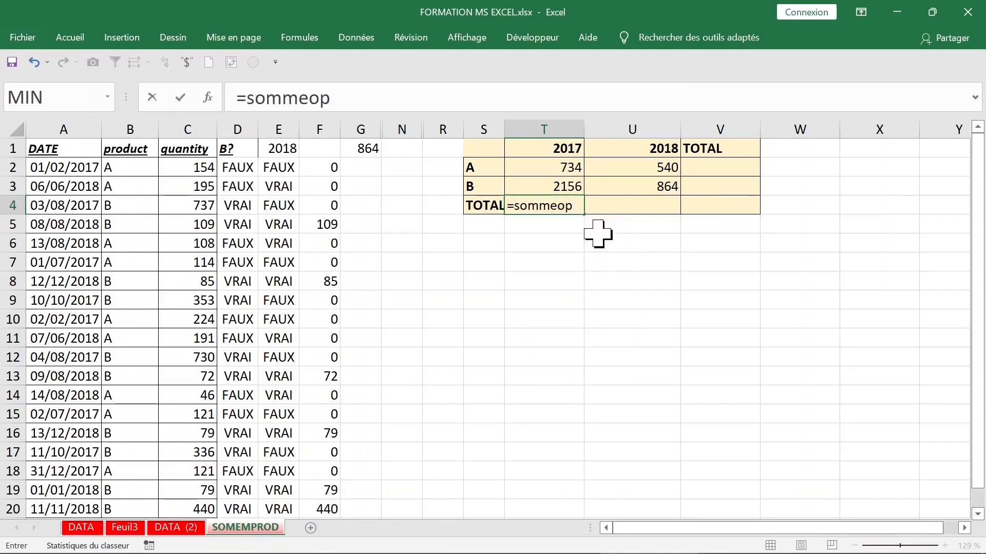
{"action": "key", "text": "BackSpace"}
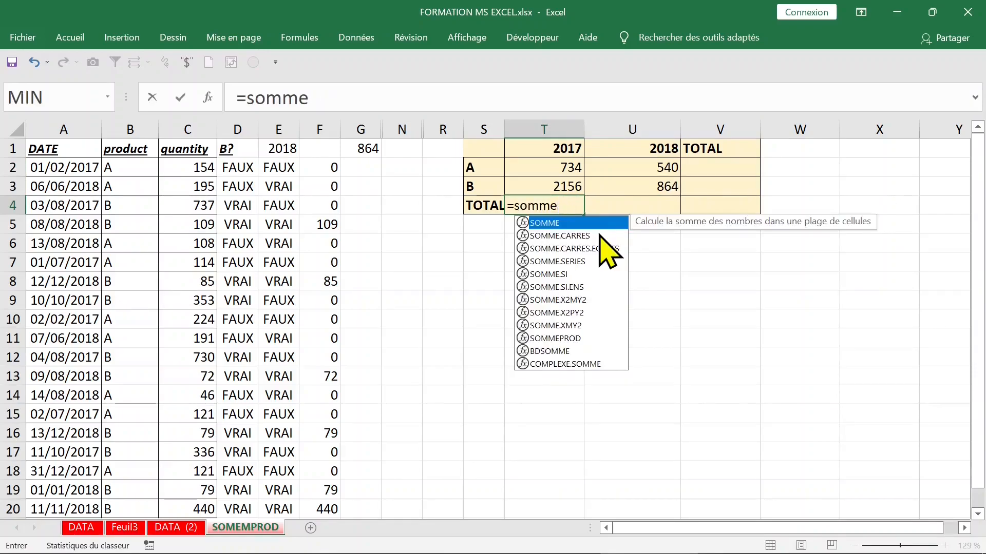
{"action": "type", "text": "pr"}
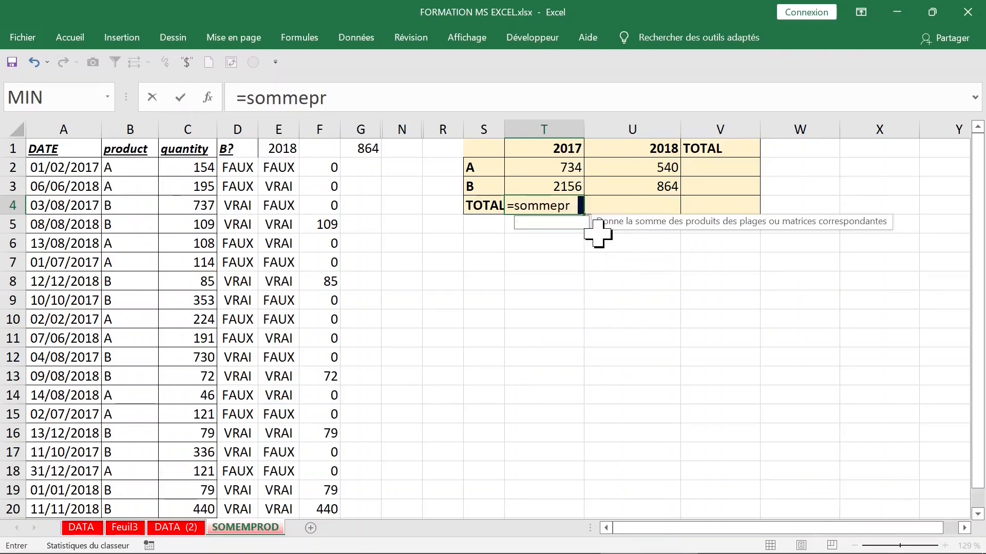
{"action": "type", "text": "od"}
{"action": "key", "text": "Tab"}
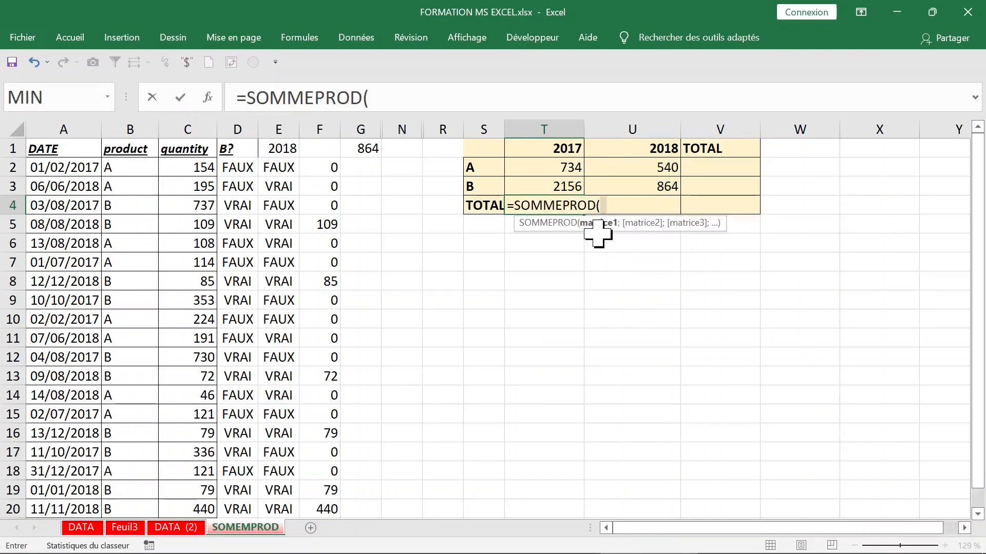
{"action": "left_click", "coordinate": [208, 98]}
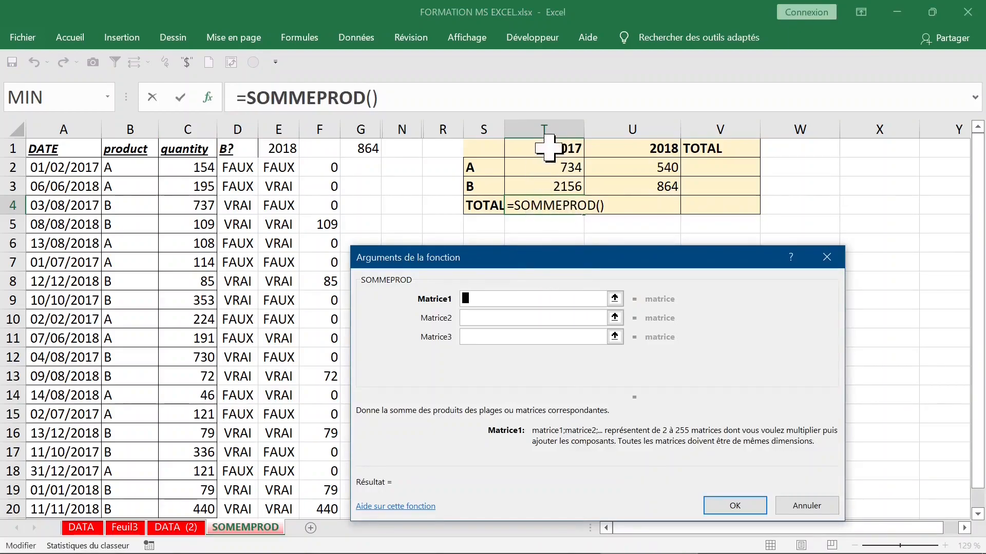
Set the first array of the T4 formula to annee(DATE)=T$1, using the defined name DATE and locking the header row
{"action": "type", "text": "annee("}
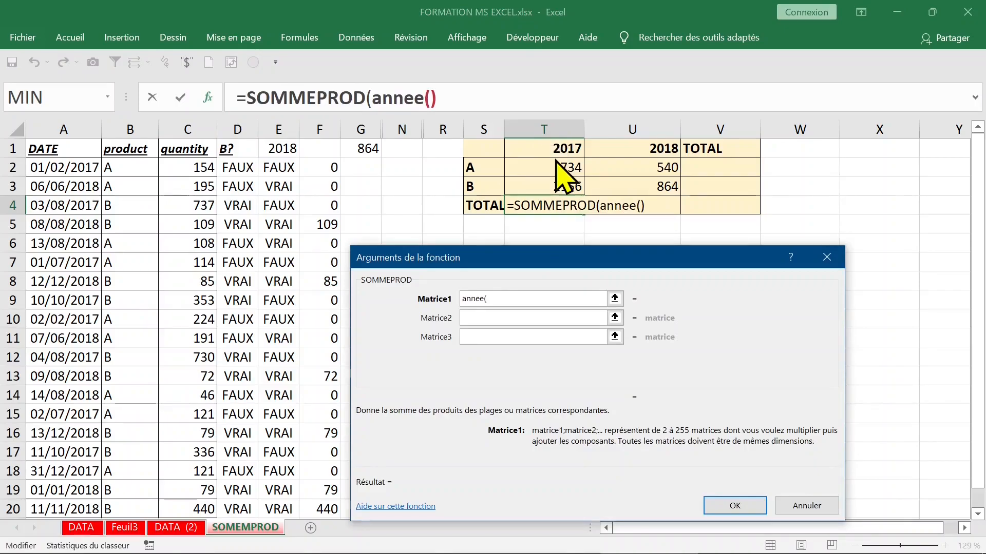
{"action": "key", "text": "F3"}
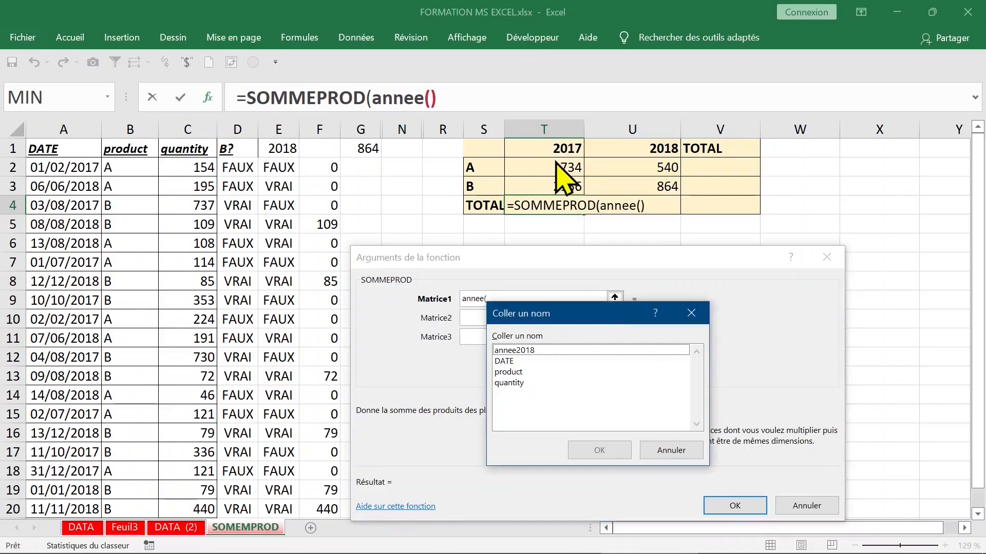
{"action": "left_click", "coordinate": [518, 361]}
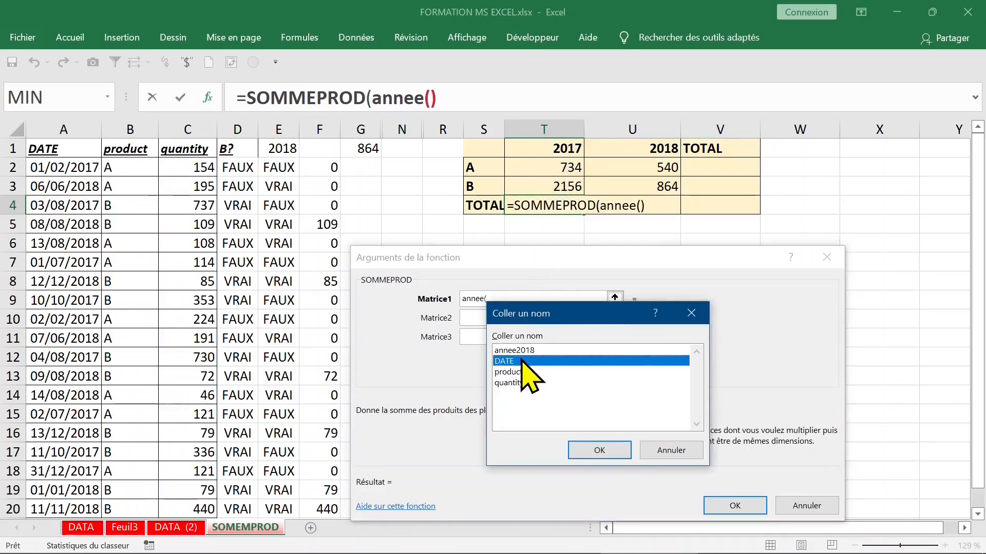
{"action": "double_click", "coordinate": [521, 362]}
{"action": "type", "text": "="}
{"action": "left_click", "coordinate": [557, 150]}
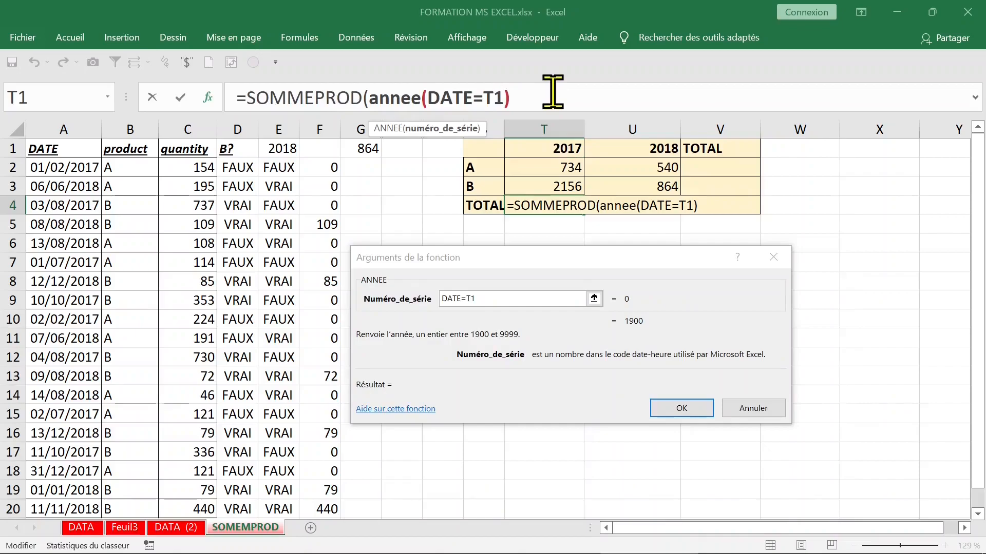
{"action": "key", "text": "F4"}
{"action": "key", "text": "F4"}
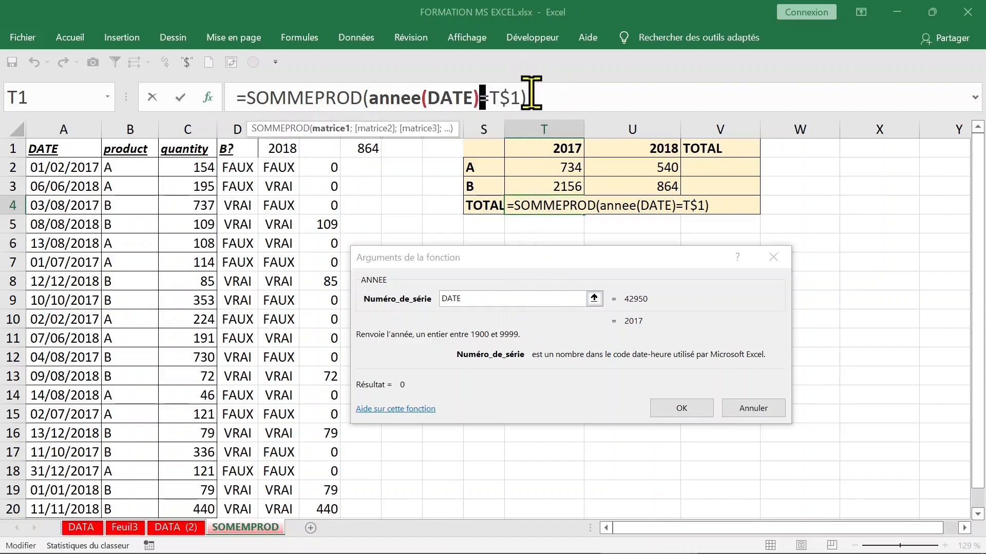
{"action": "left_click", "coordinate": [548, 96]}
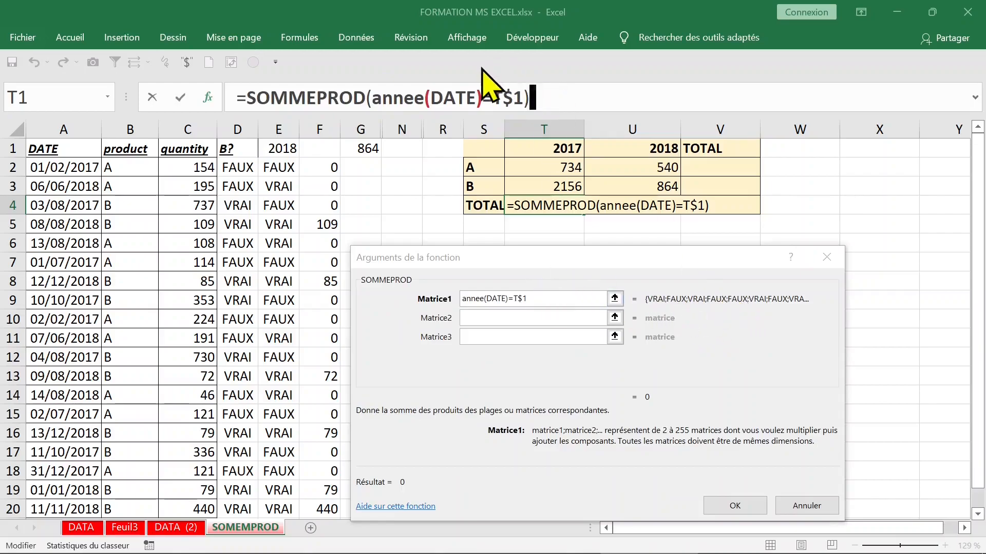
Convert the T4 formula's year test to numbers as 1*(annee(DATE)=T$1)
{"action": "left_click", "coordinate": [374, 98]}
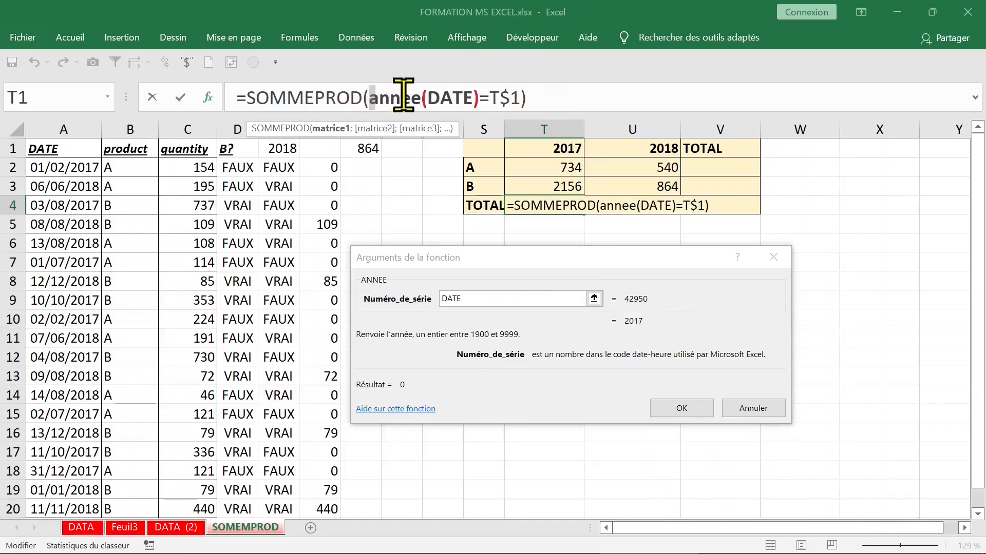
{"action": "type", "text": "1*"}
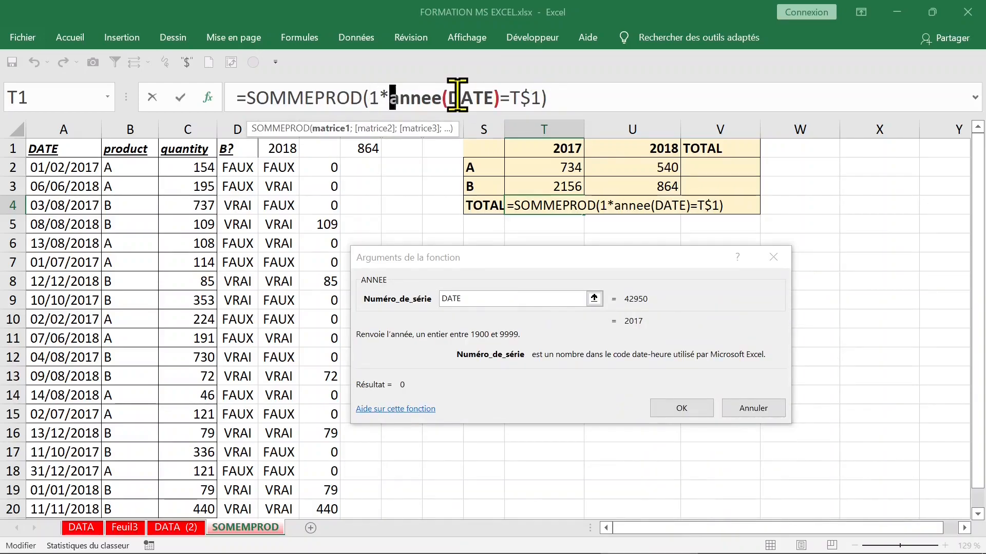
{"action": "type", "text": "("}
{"action": "left_click", "coordinate": [578, 95]}
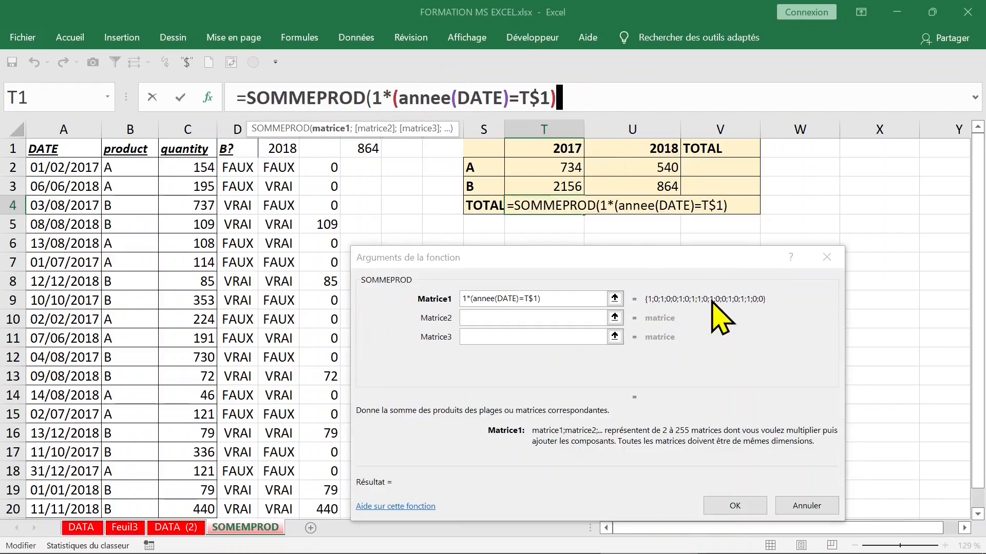
Set the second array of the T4 formula to the defined name quantity and accept the formula
{"action": "left_click", "coordinate": [486, 316]}
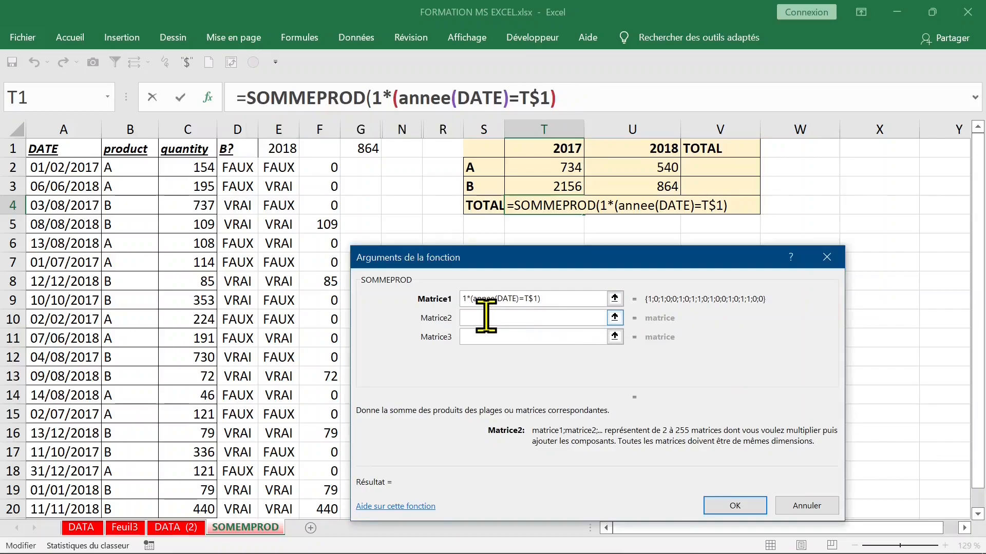
{"action": "key", "text": "F3"}
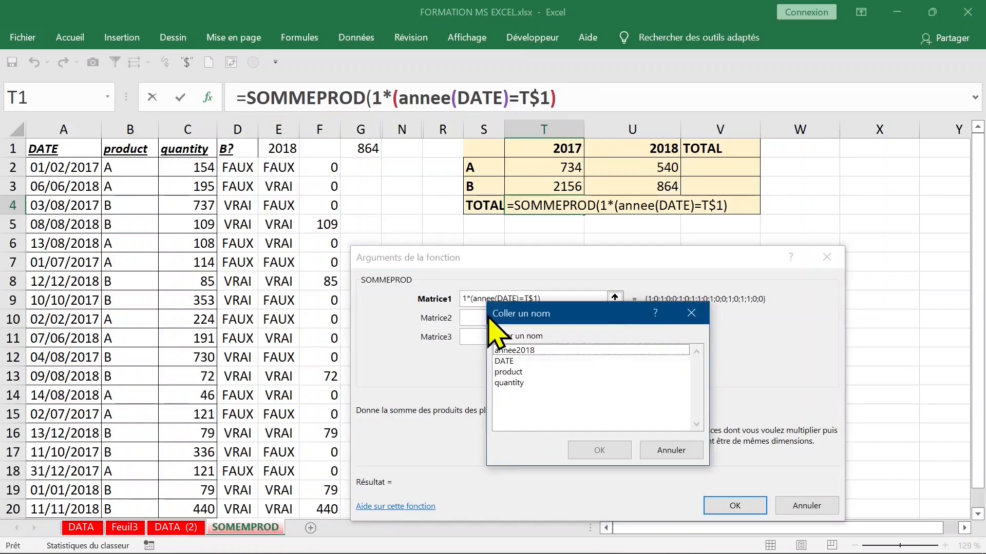
{"action": "left_click", "coordinate": [515, 385]}
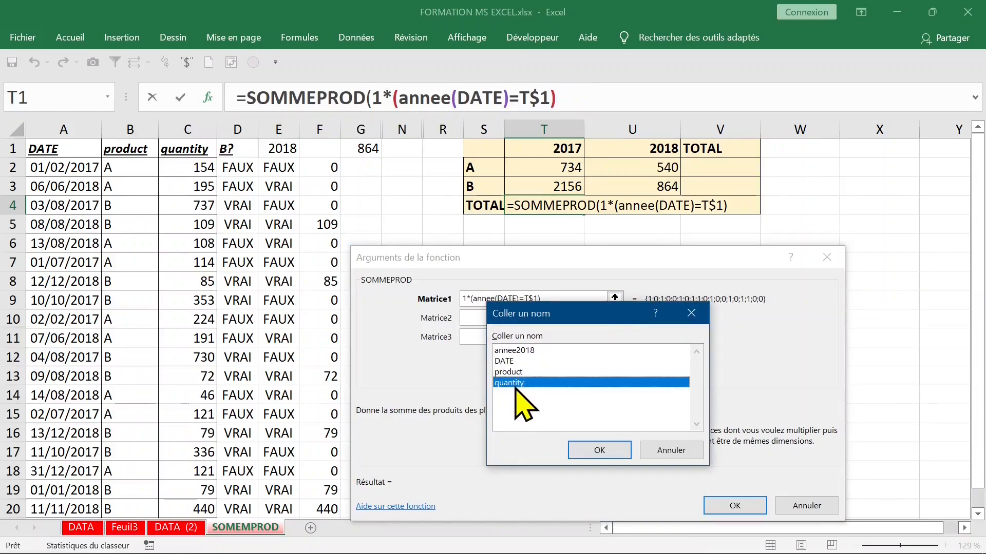
{"action": "double_click", "coordinate": [515, 384]}
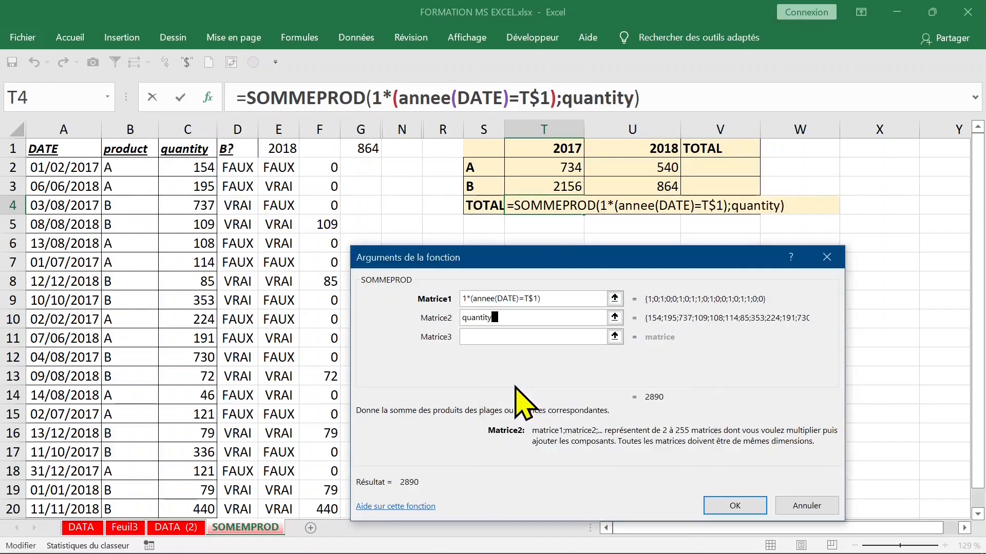
{"action": "left_click", "coordinate": [731, 506]}
Copy the T4 total formula to U4 and add check totals for both years in T5:U5
{"action": "left_click_drag", "start_coordinate": [586, 217], "coordinate": [652, 216]}
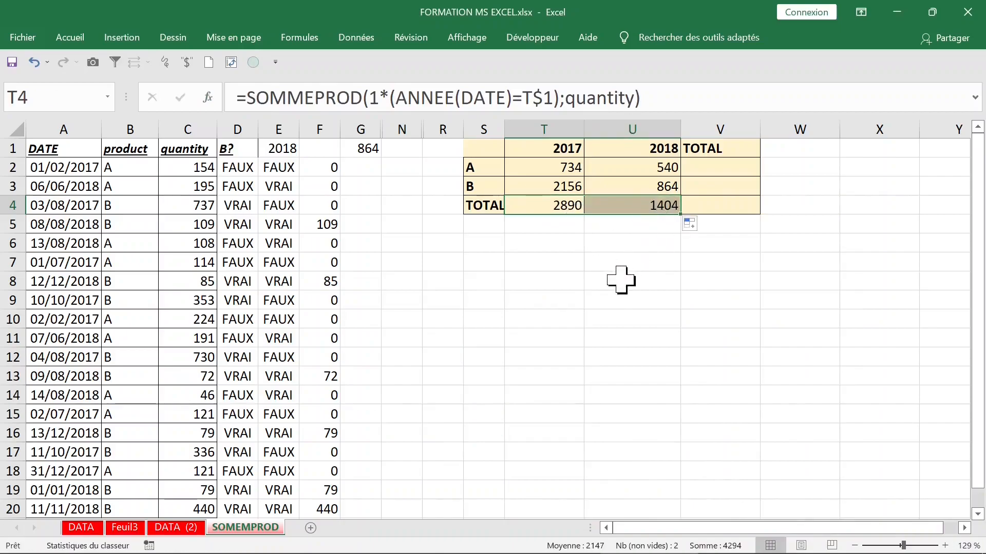
{"action": "left_click", "coordinate": [553, 229]}
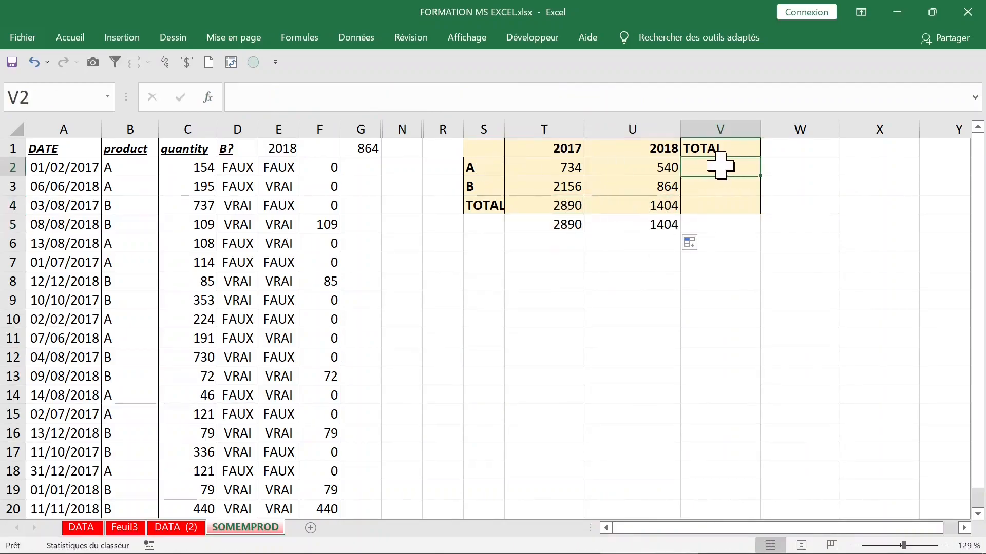
Start a SOMMEPROD formula in V2 for product A's total, with the defined name quantity as its first array
{"action": "type", "text": "=s"}
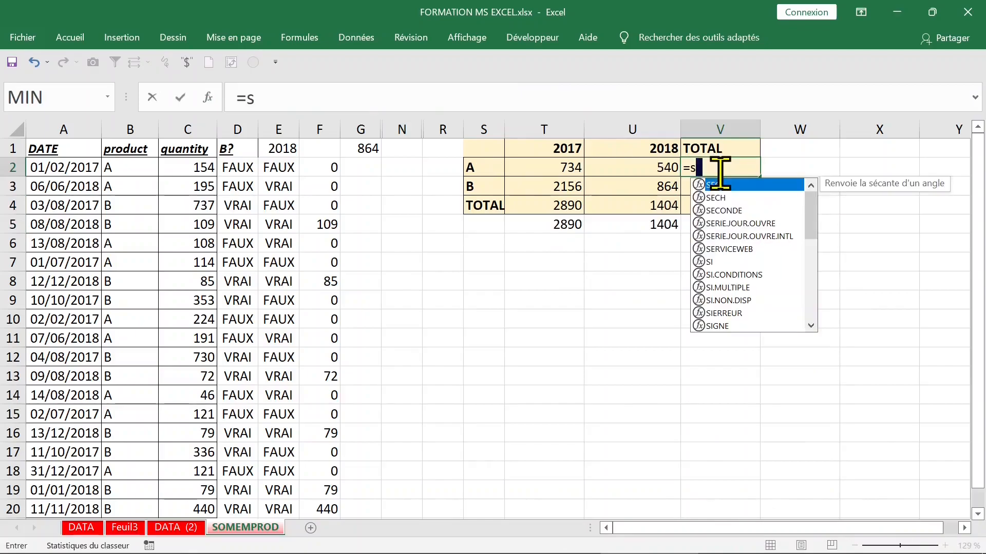
{"action": "type", "text": "ommepr"}
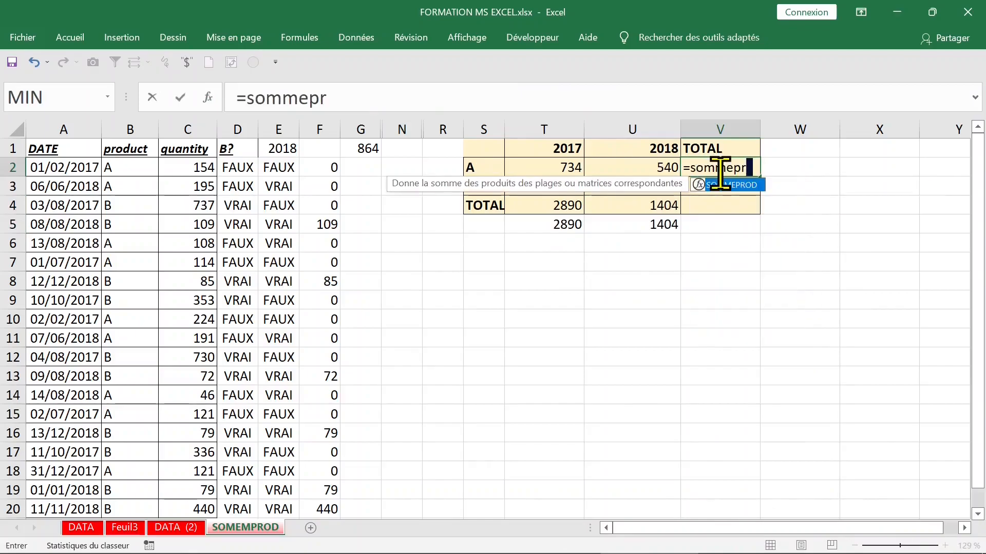
{"action": "type", "text": "od(("}
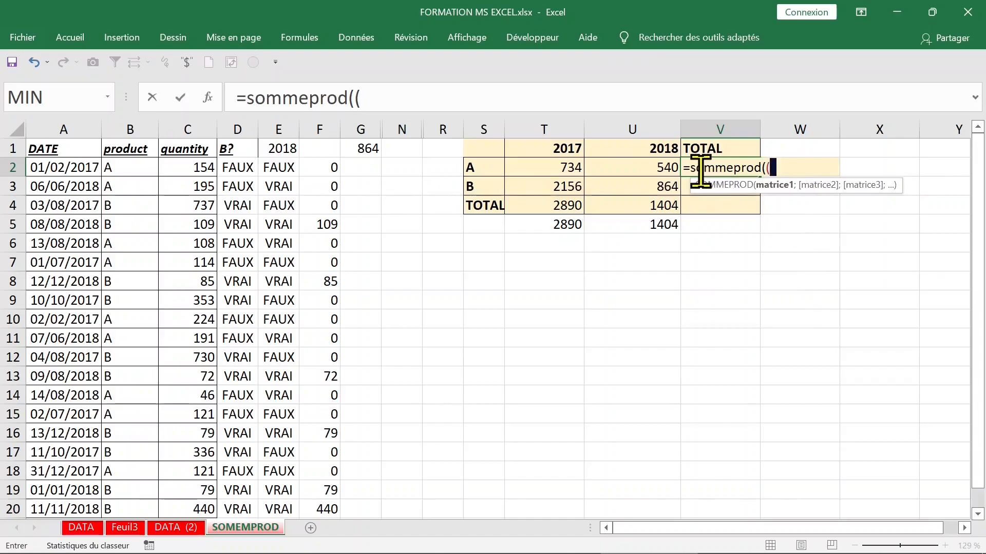
{"action": "key", "text": "F3"}
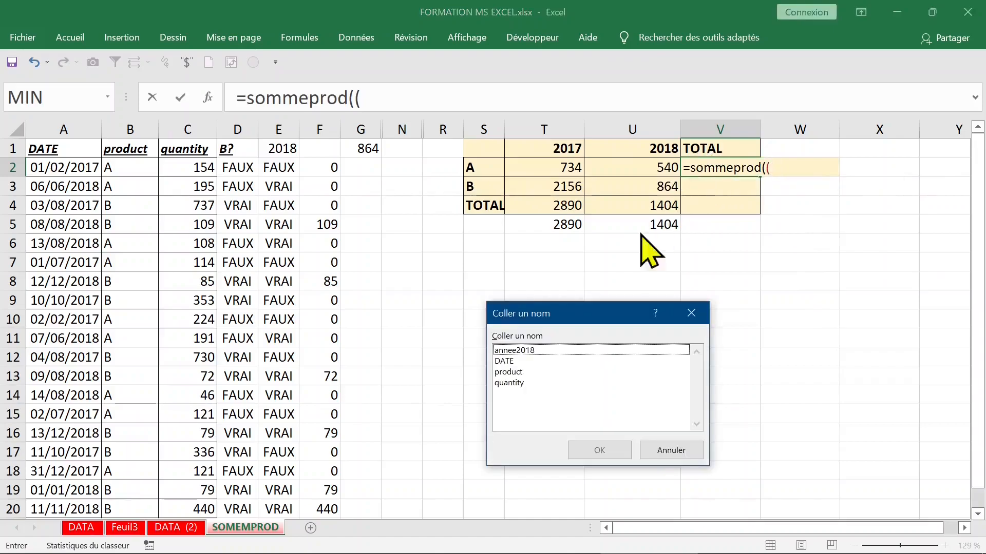
{"action": "double_click", "coordinate": [524, 382]}
{"action": "type", "text": ");("}
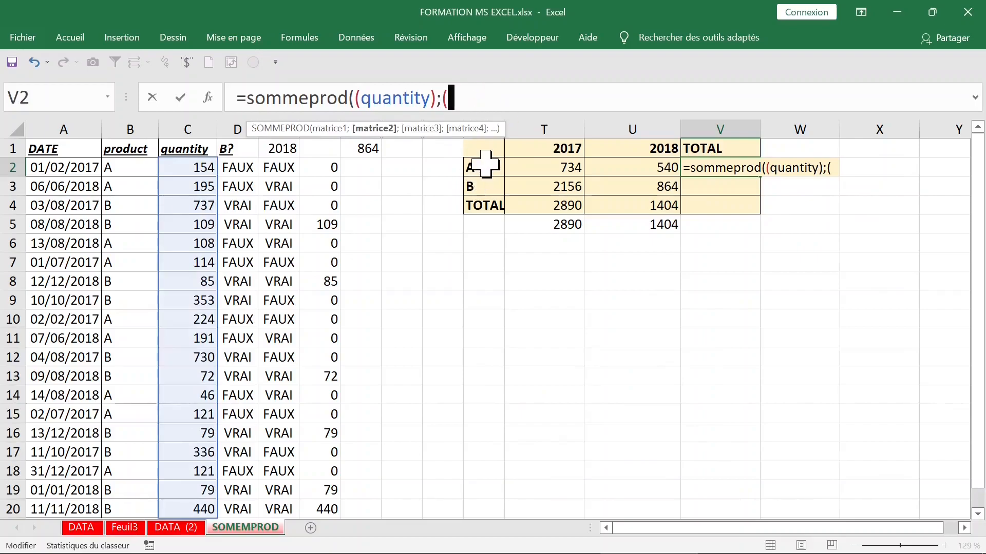
Set the second array of the V2 formula to (product=$S2), using the defined name product and locking only the column of S2
{"action": "key", "text": "F3"}
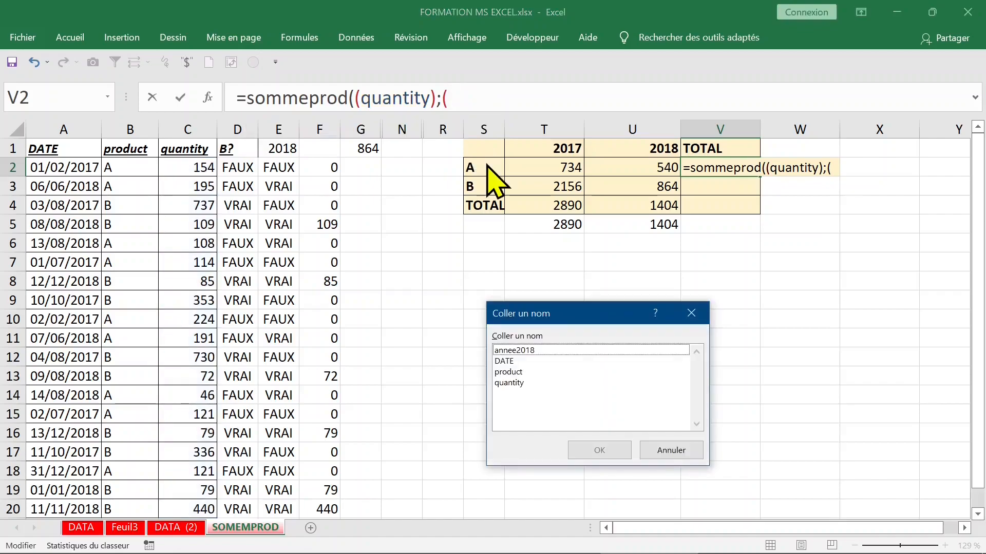
{"action": "left_click", "coordinate": [511, 374]}
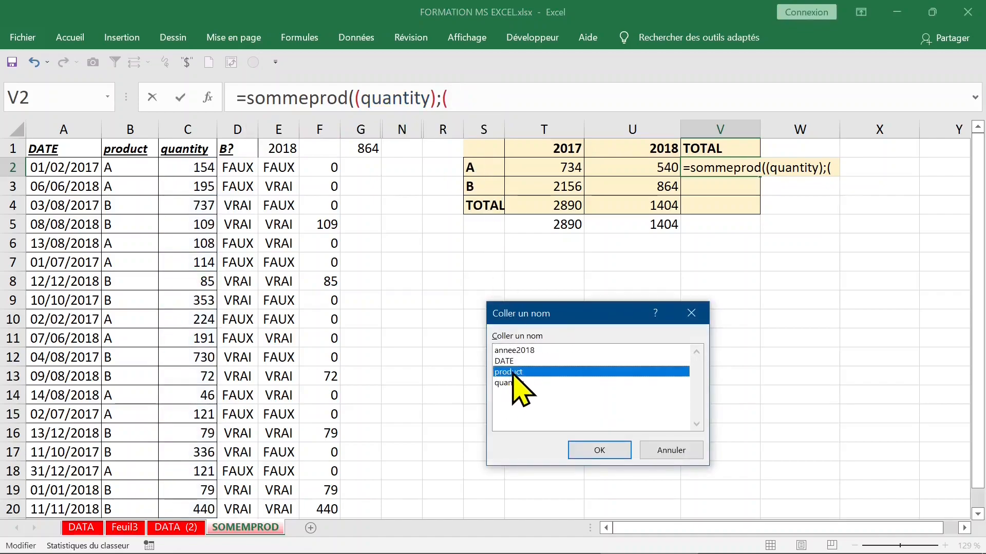
{"action": "double_click", "coordinate": [511, 374]}
{"action": "type", "text": "="}
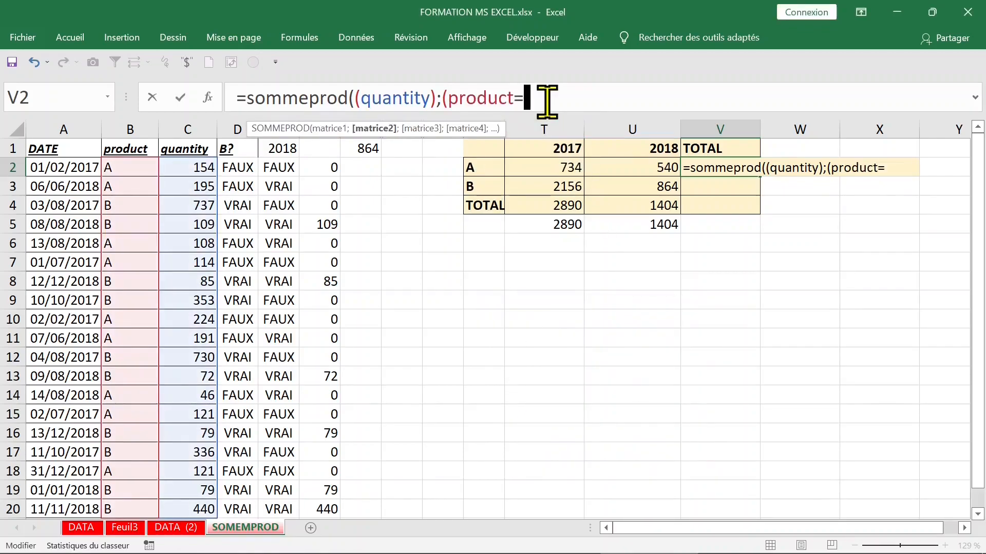
{"action": "left_click", "coordinate": [480, 166]}
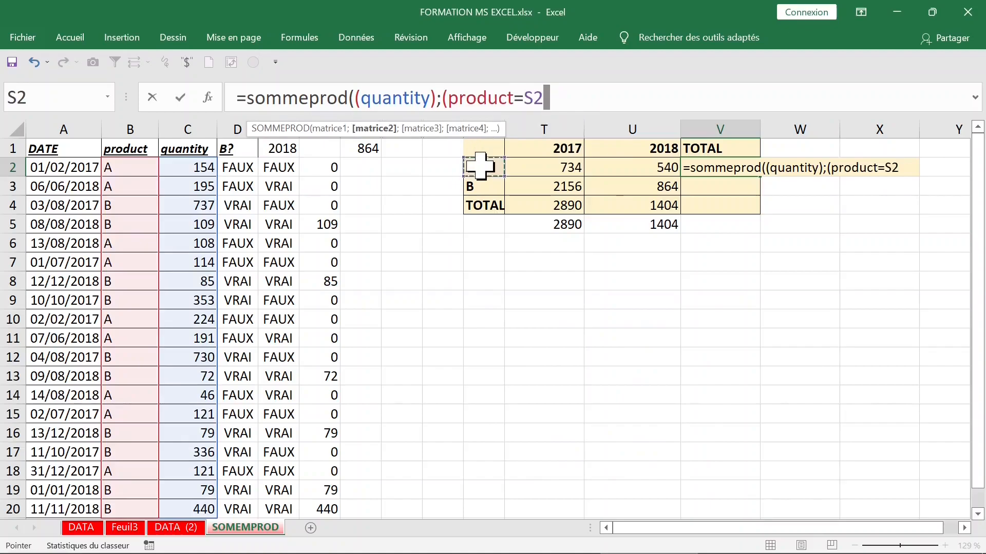
{"action": "key", "text": "F4"}
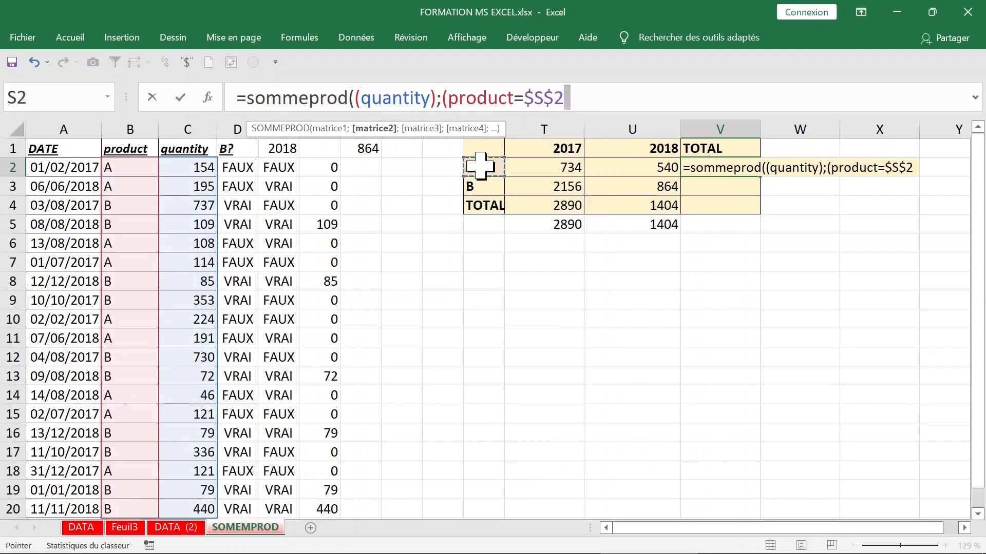
{"action": "key", "text": "F4"}
{"action": "type", "text": ")"}
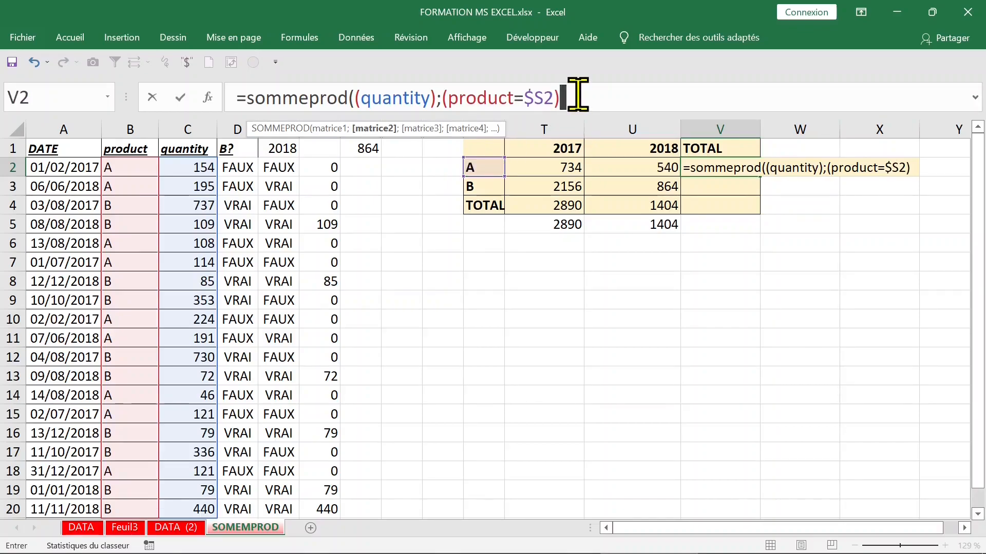
Convert the V2 product test to numbers with +0, accept the formula and copy it to V3
{"action": "type", "text": "+0)"}
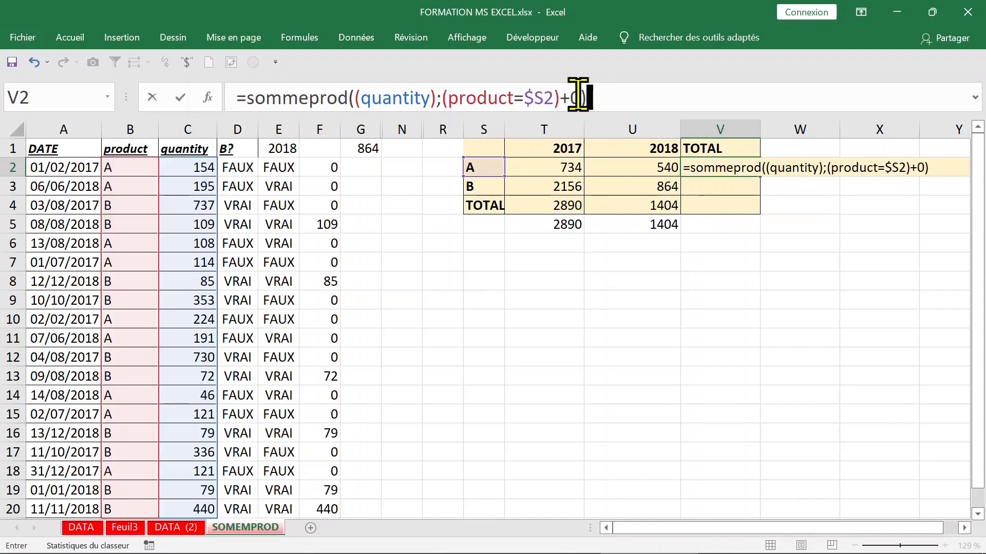
{"action": "key", "text": "Return"}
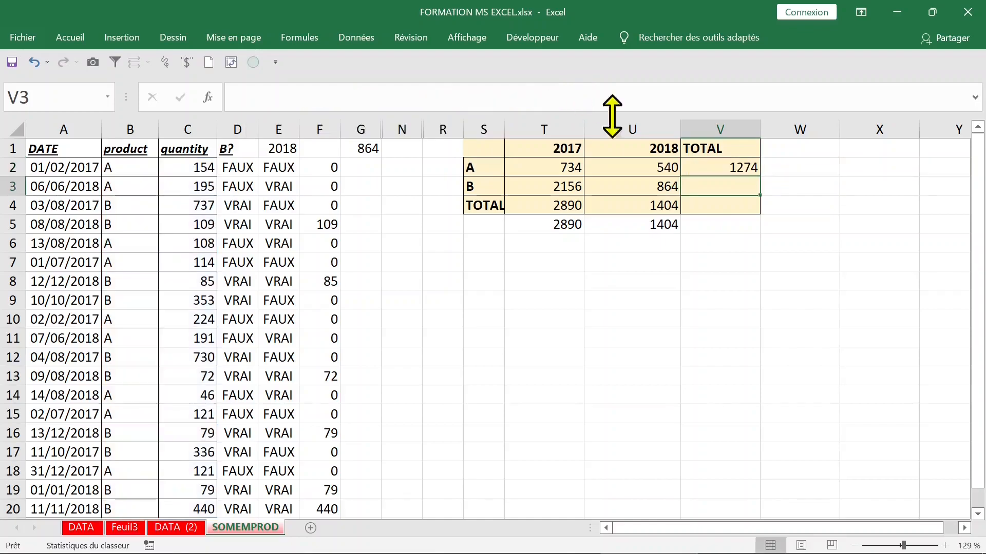
{"action": "left_click", "coordinate": [754, 170]}
{"action": "left_click_drag", "start_coordinate": [759, 175], "coordinate": [758, 195]}
Add a check total for product A in W2 with the formula =T2+U2
{"action": "left_click", "coordinate": [822, 172]}
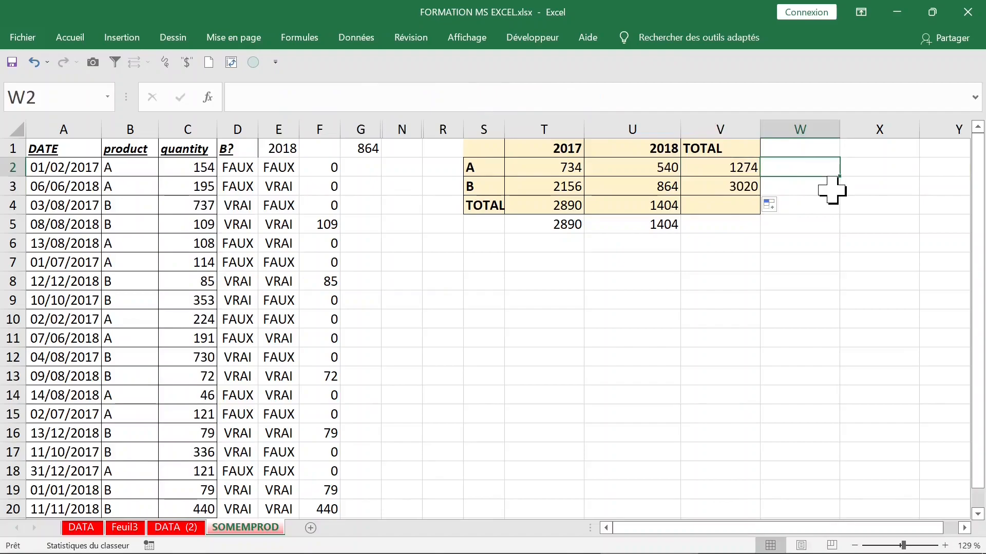
{"action": "type", "text": "="}
{"action": "left_click", "coordinate": [565, 169]}
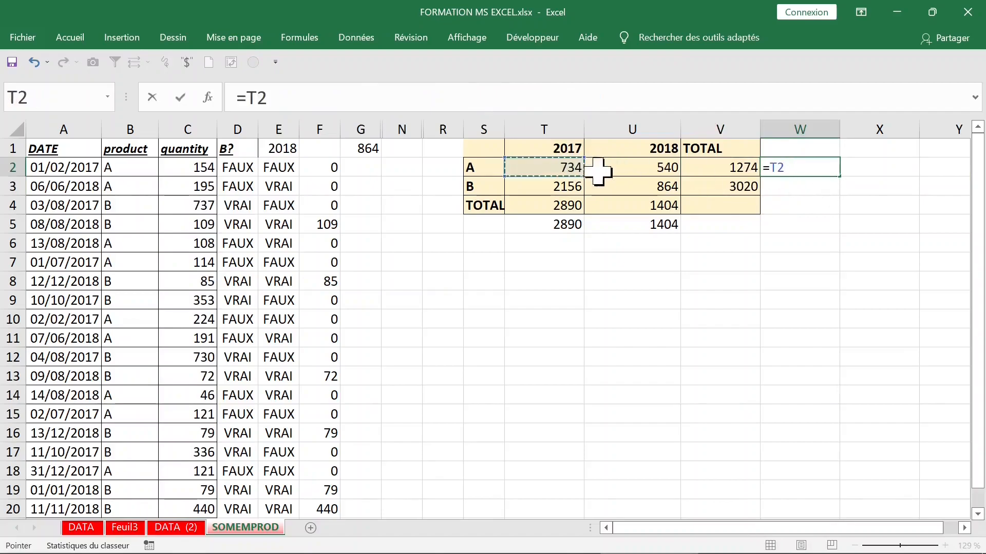
{"action": "type", "text": "+"}
{"action": "left_click", "coordinate": [631, 169]}
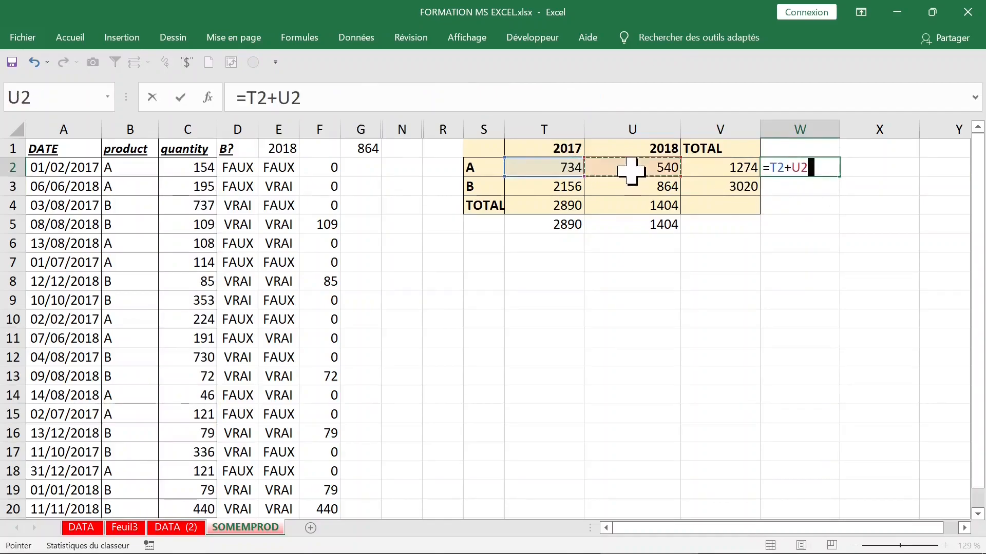
{"action": "key", "text": "Return"}
Compare the W2 check with the V2 total and copy the check formula down to W3
{"action": "left_click", "coordinate": [748, 163]}
{"action": "left_click", "coordinate": [816, 167]}
{"action": "left_click", "coordinate": [744, 167]}
{"action": "left_click", "coordinate": [813, 168]}
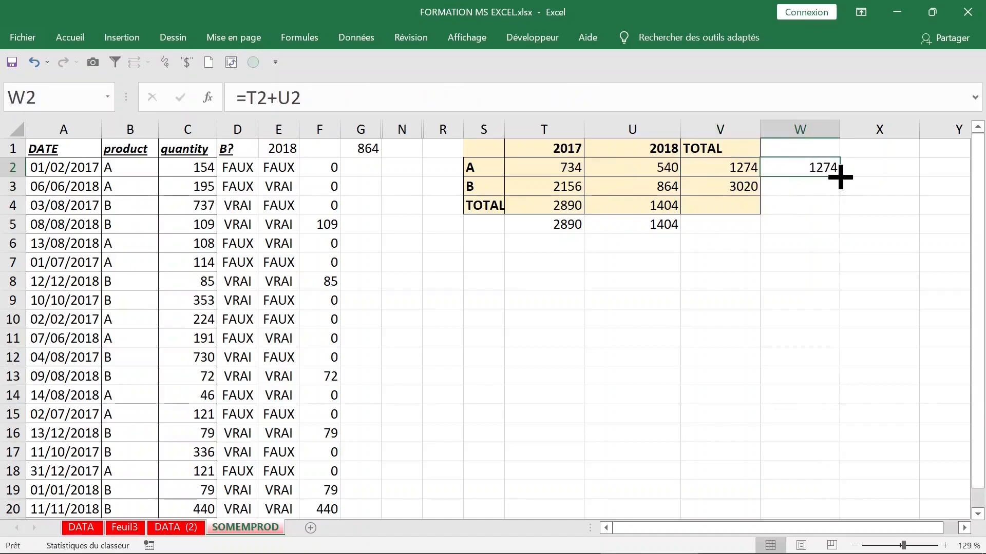
{"action": "left_click_drag", "start_coordinate": [841, 177], "coordinate": [840, 191]}
Enter the grand total in V4 as =somme(quantity), using the defined name quantity
{"action": "left_click", "coordinate": [747, 202]}
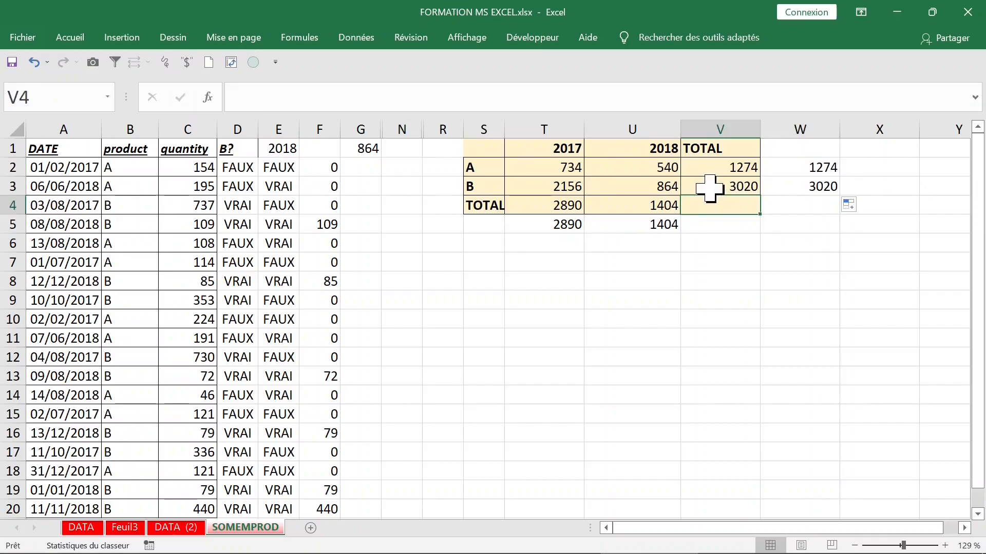
{"action": "type", "text": "=somme("}
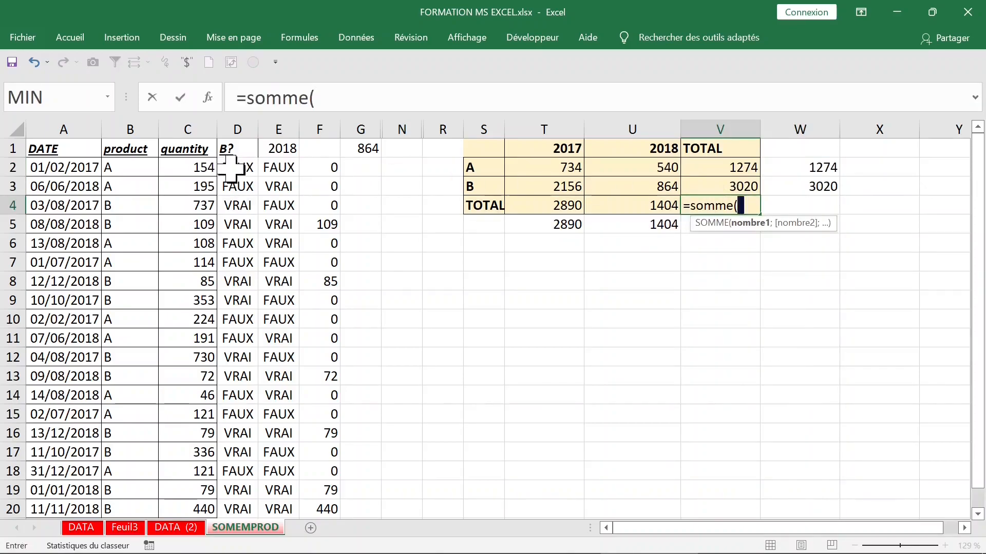
{"action": "key", "text": "F3"}
{"action": "left_click", "coordinate": [514, 383]}
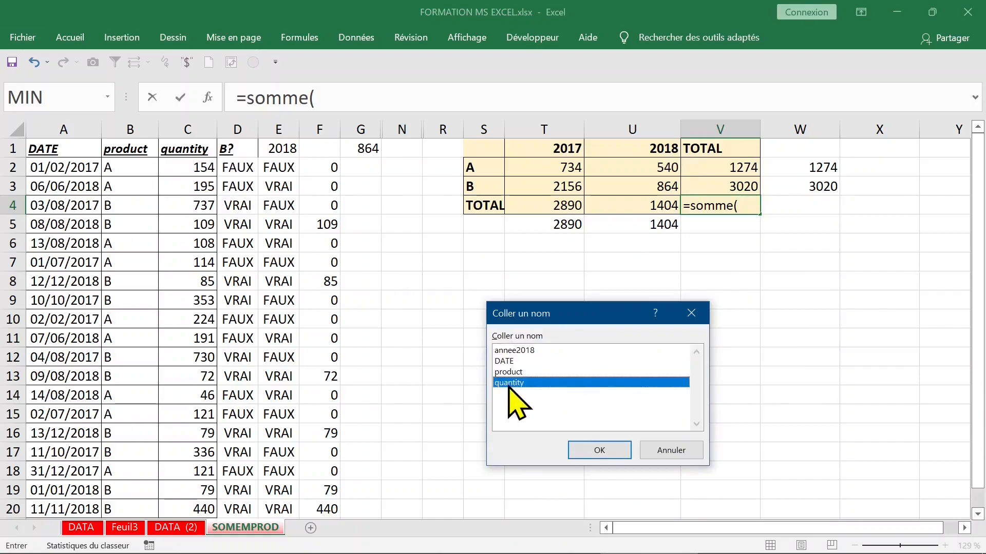
{"action": "double_click", "coordinate": [508, 387]}
{"action": "key", "text": "Return"}
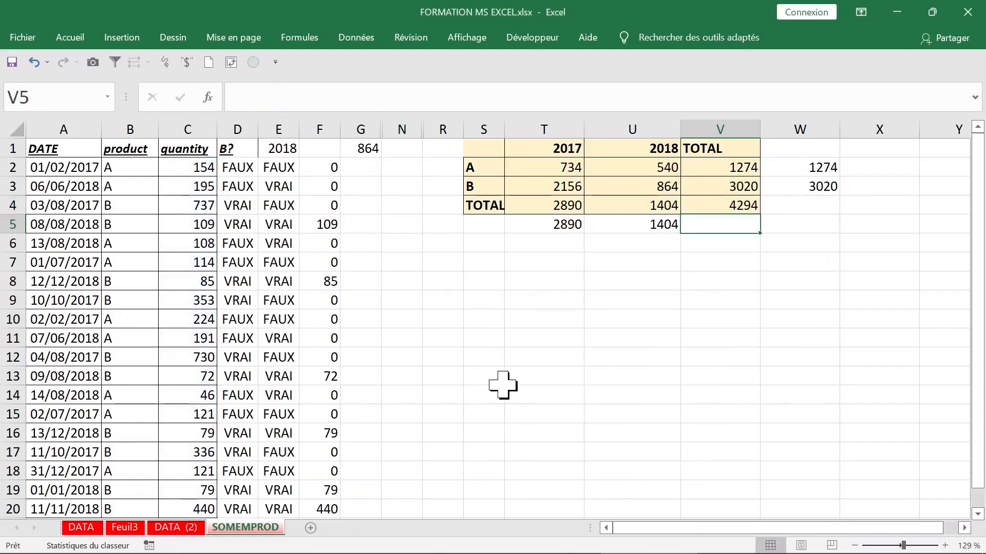